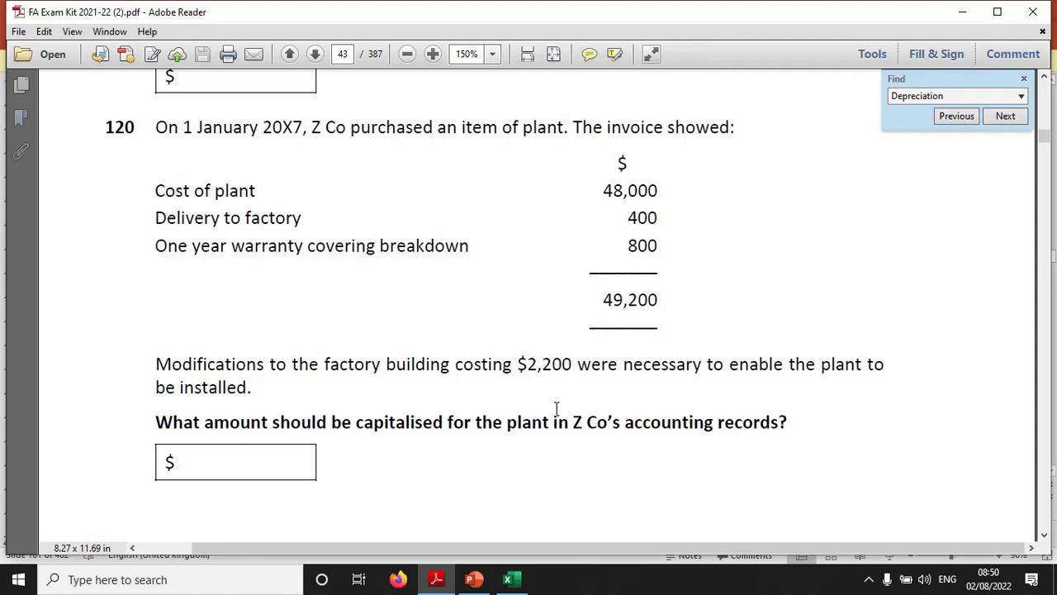
Step: Find question 121 in the exam kit and read its asset cost, depreciation rate and sale proceeds
scroll(581, 368, down, 3)
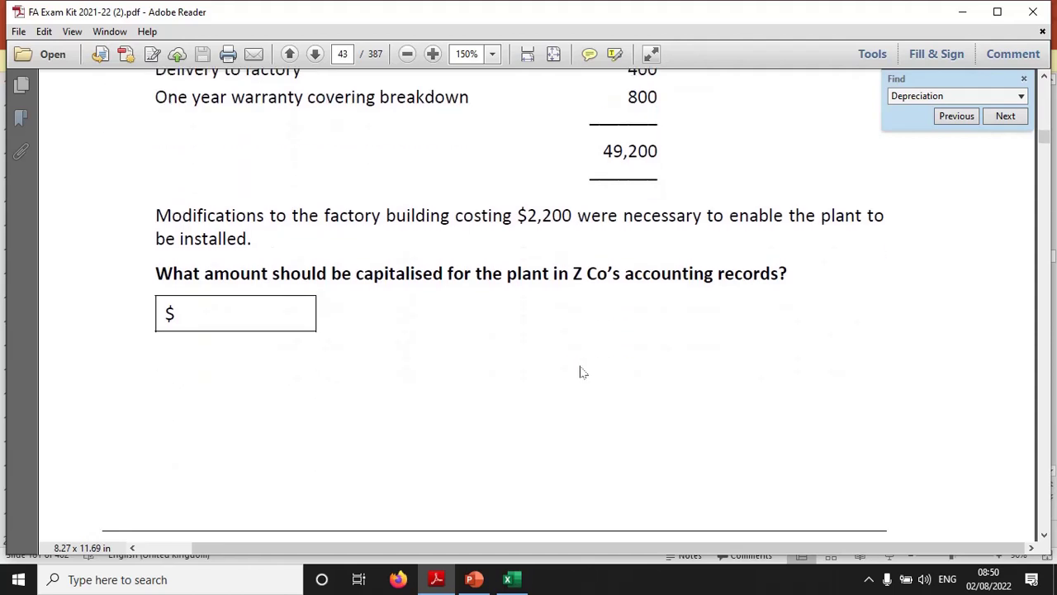
scroll(581, 372, down, 12)
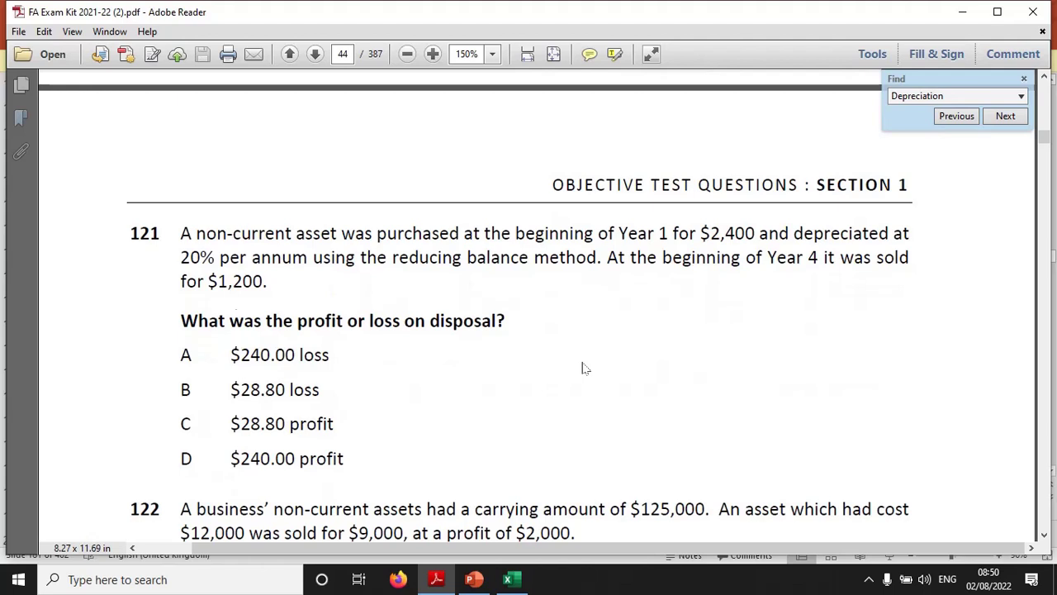
scroll(582, 368, down, 1)
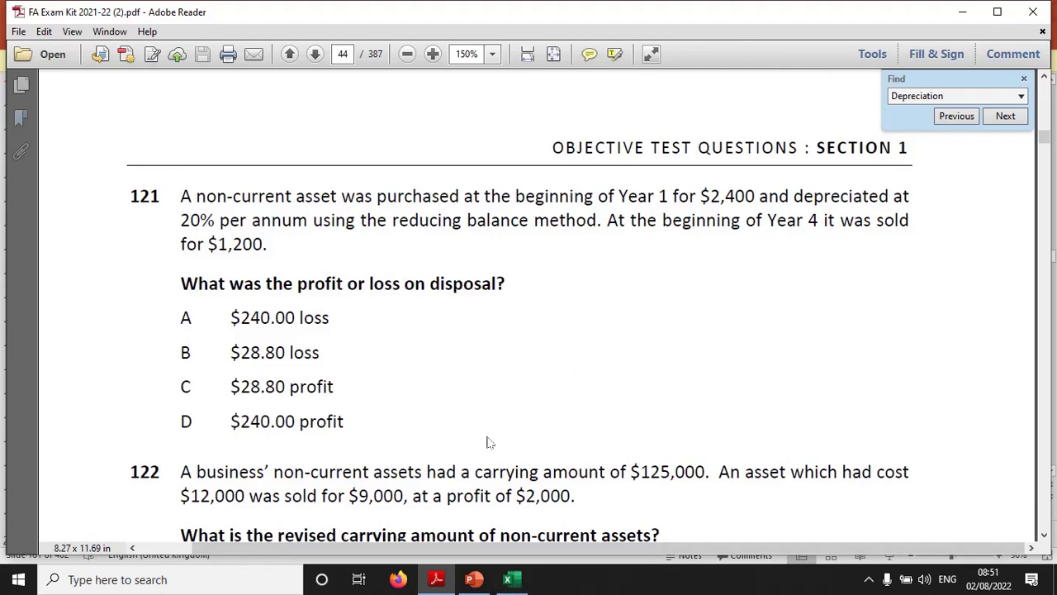
mouse_move(516, 584)
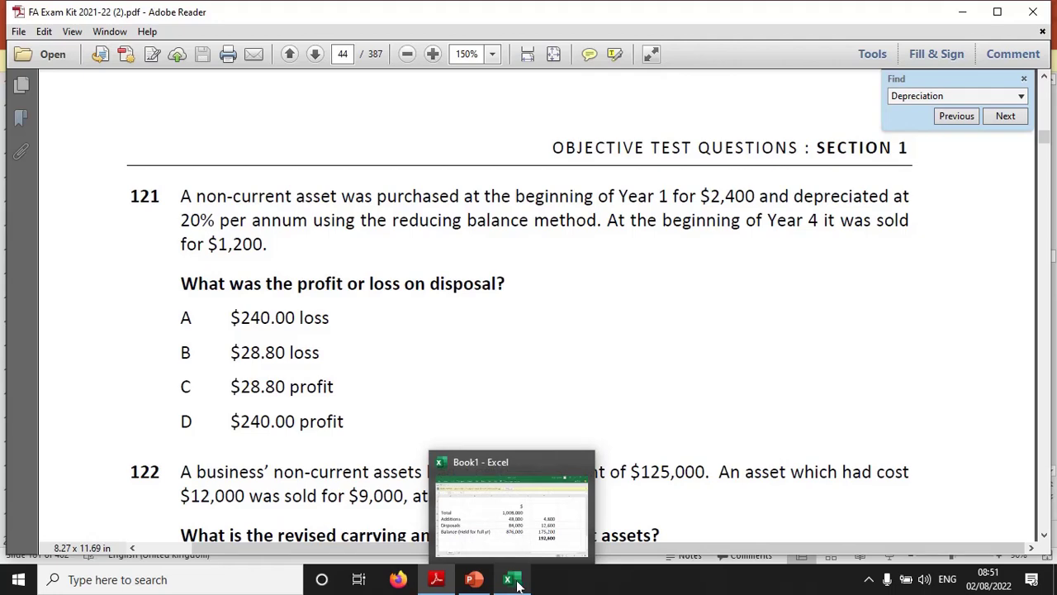
click(516, 584)
click(516, 584)
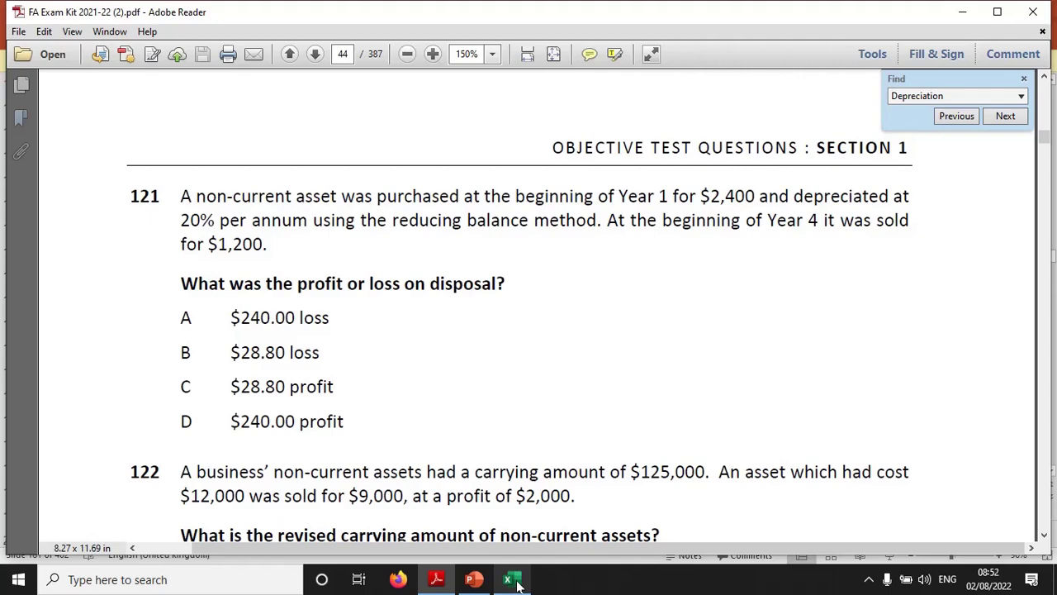
Step: Switch to the Excel workbook Book1 and enter the column heading $ in cell D36
click(512, 580)
scroll(462, 430, down, 7)
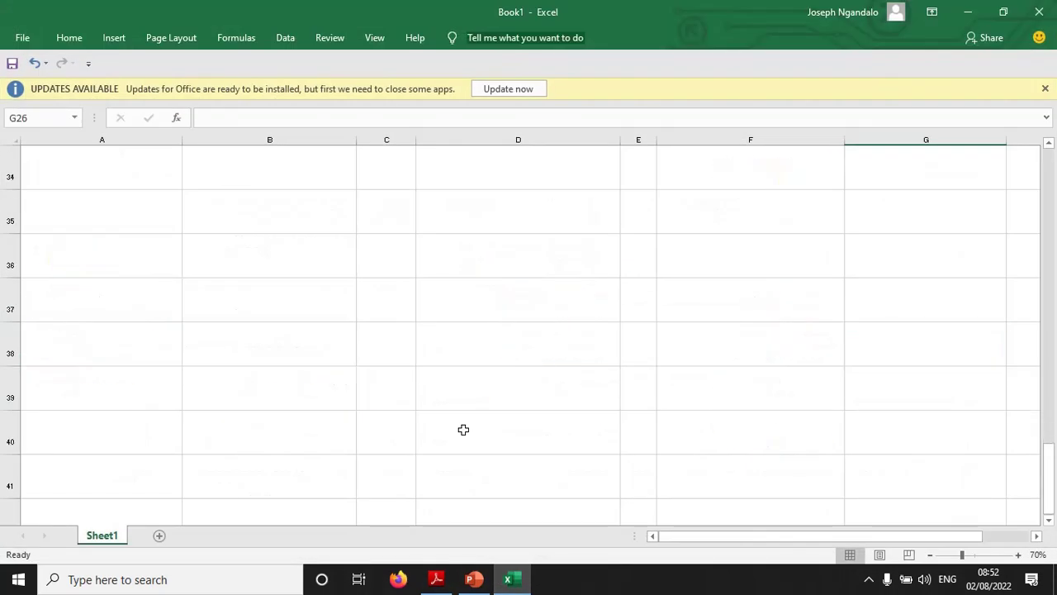
click(537, 254)
text($)
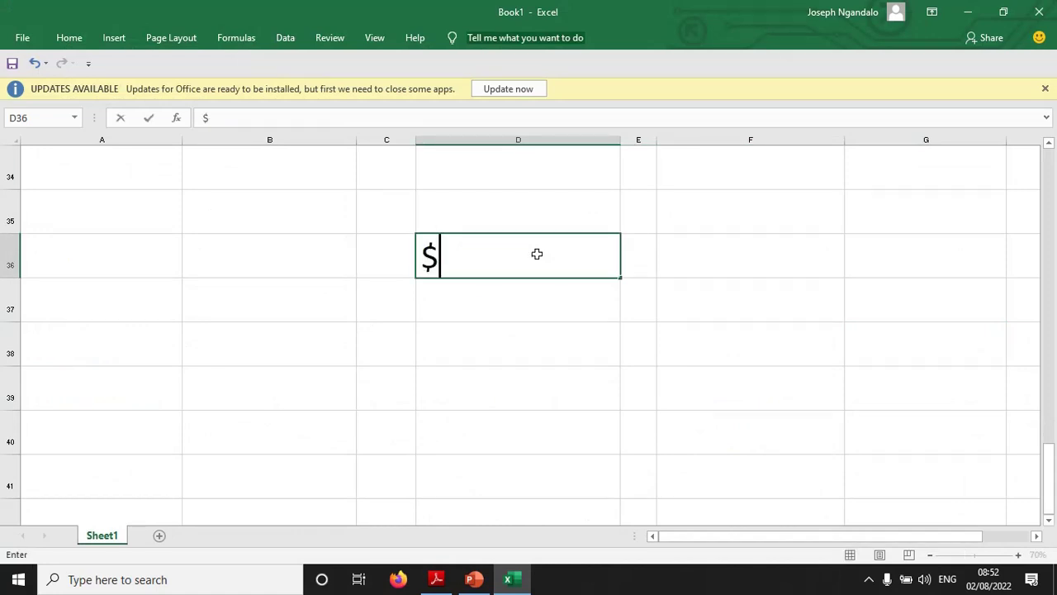
Step: Enter the carrying value label "CV (2400*80%*80%*80%)" in cell A37, checking the depreciation rate in question 121
click(157, 295)
text(CV)
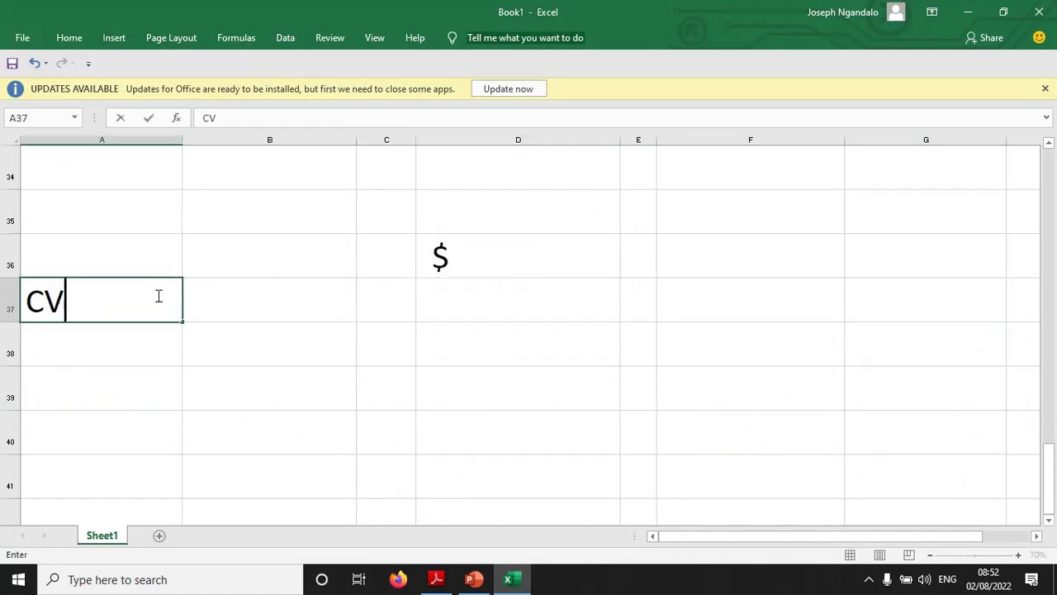
text( (2400*)
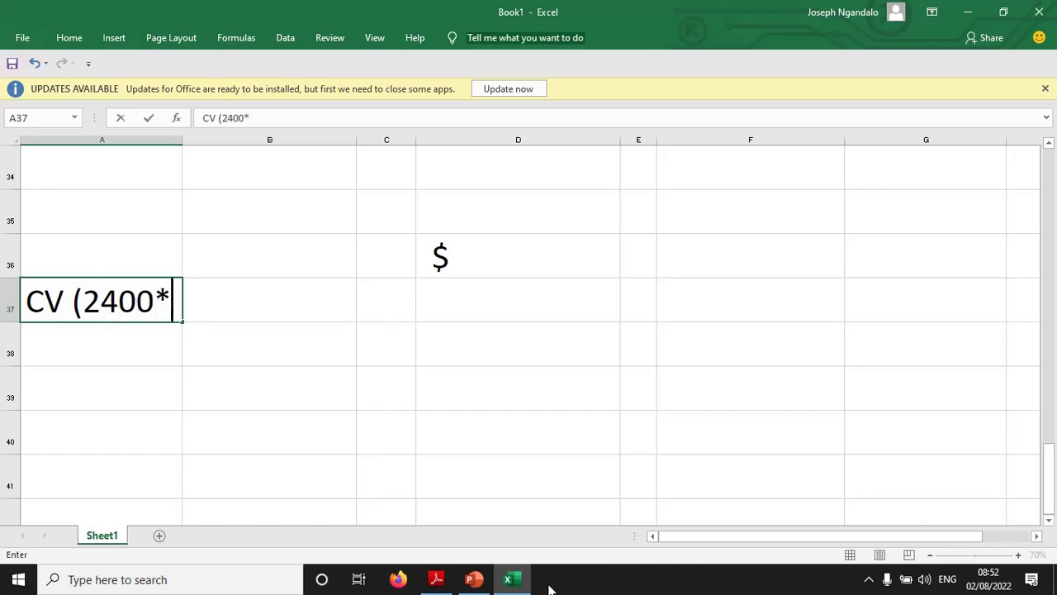
click(436, 579)
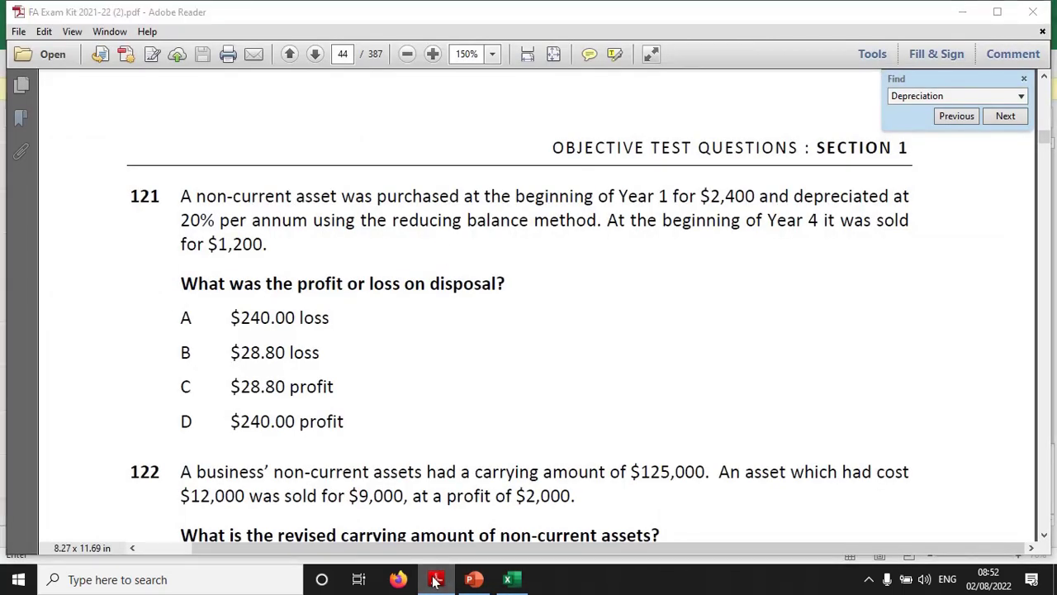
click(436, 579)
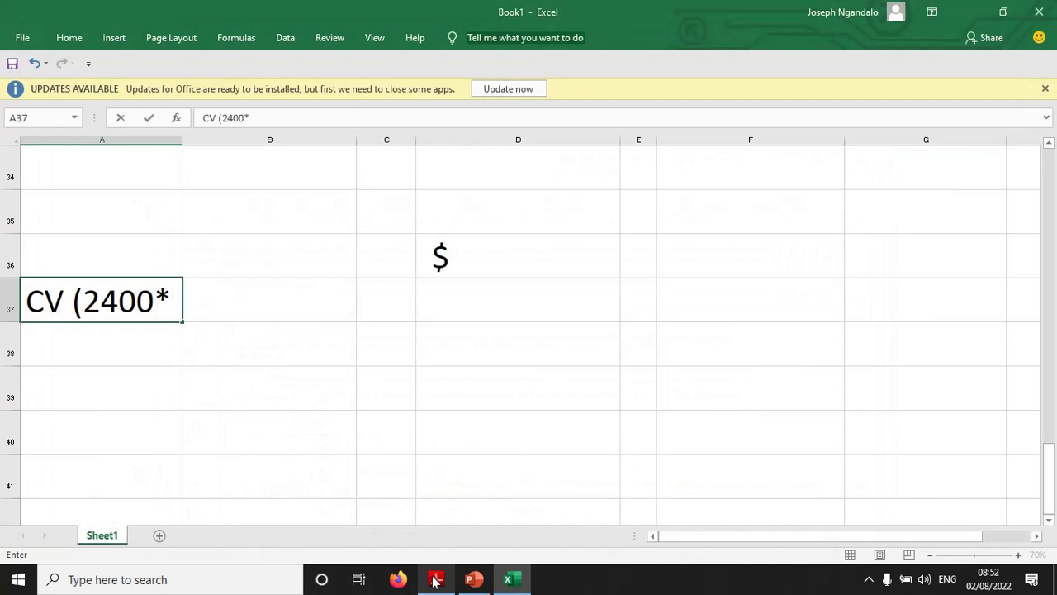
text(80%)
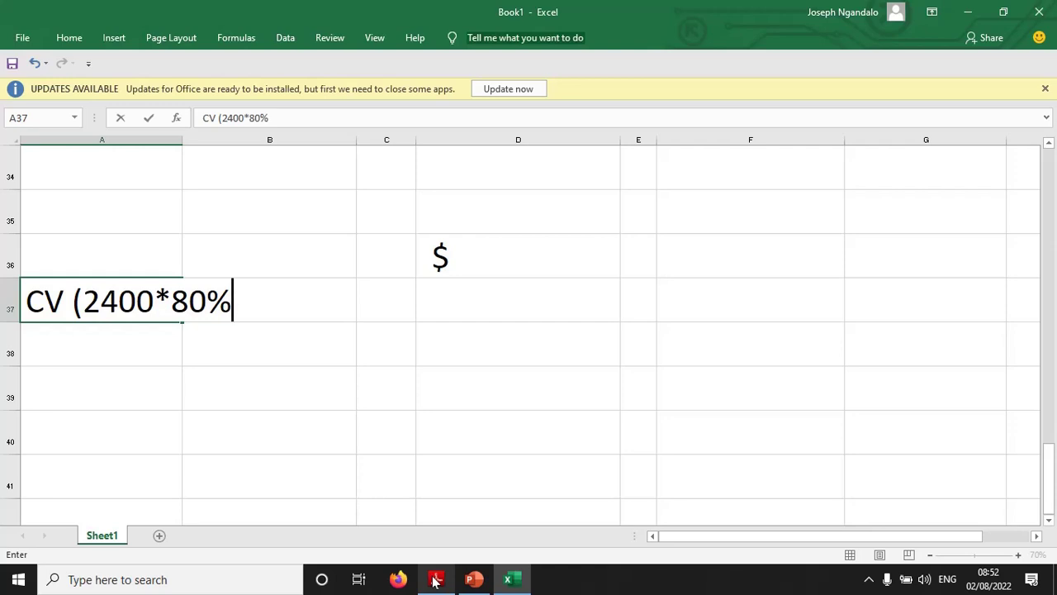
text(*80%)
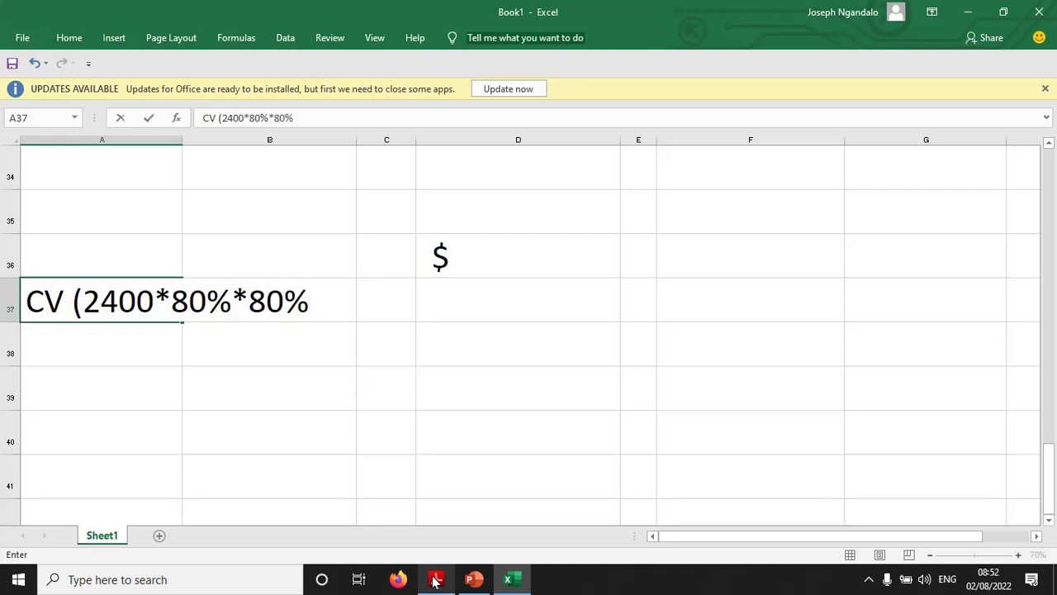
text(*80%)
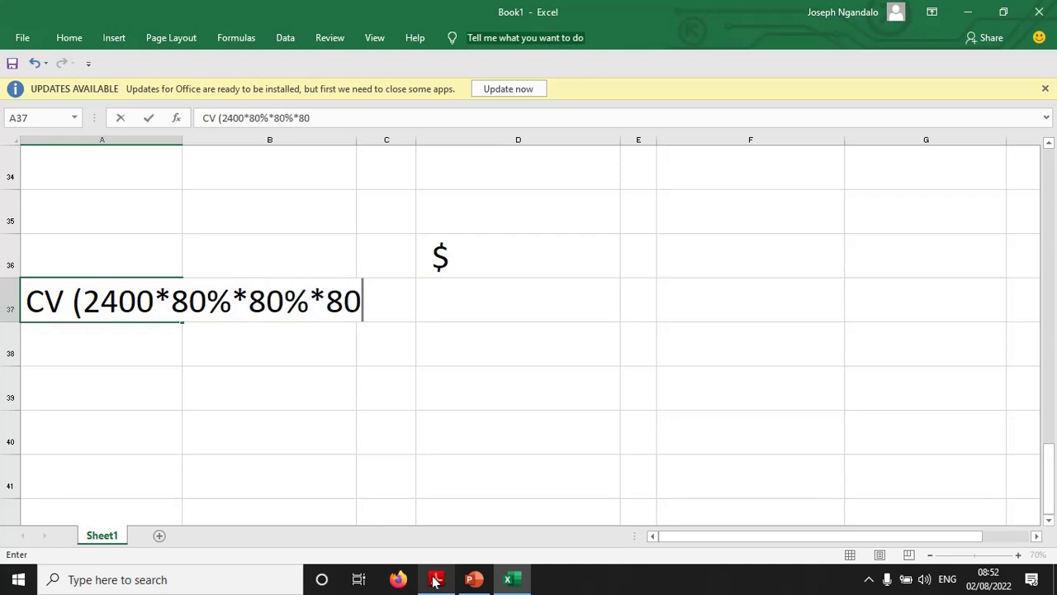
text())
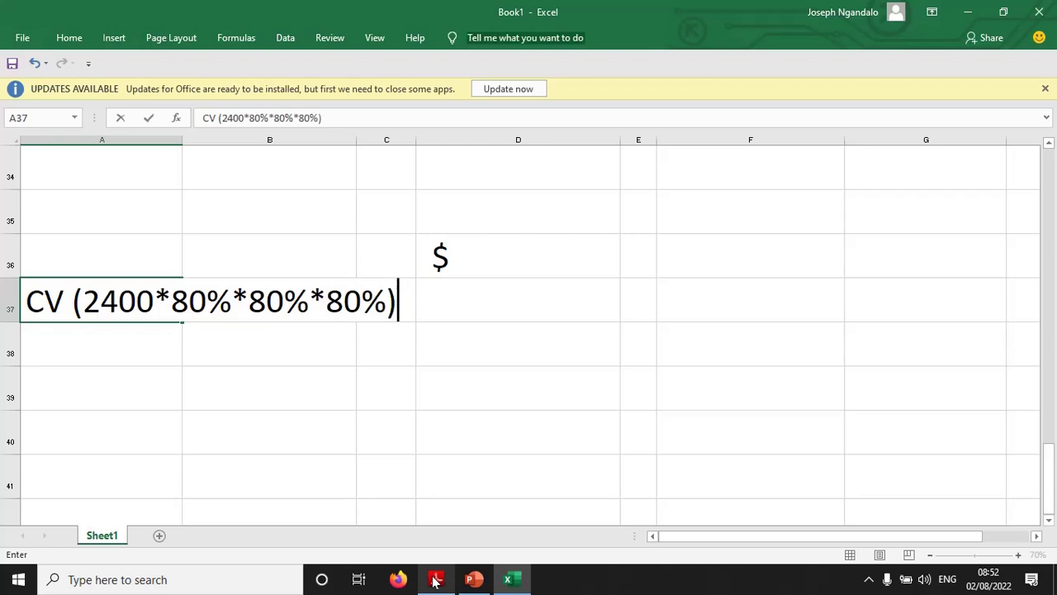
Step: Calculate the carrying value in cell D37 with the formula =2400*0.8*0.8*0.8
click(555, 307)
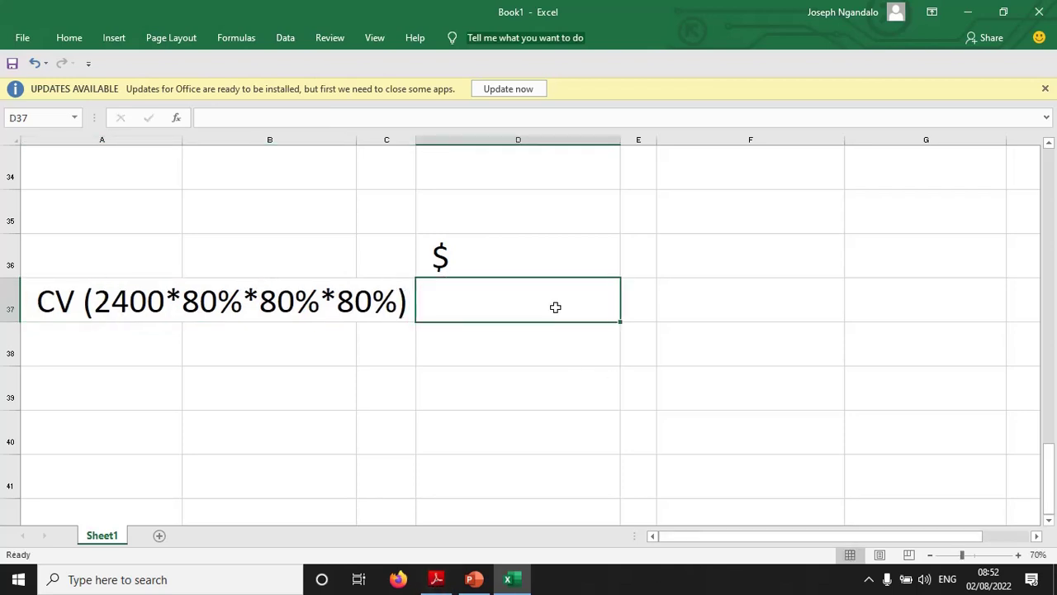
text(=)
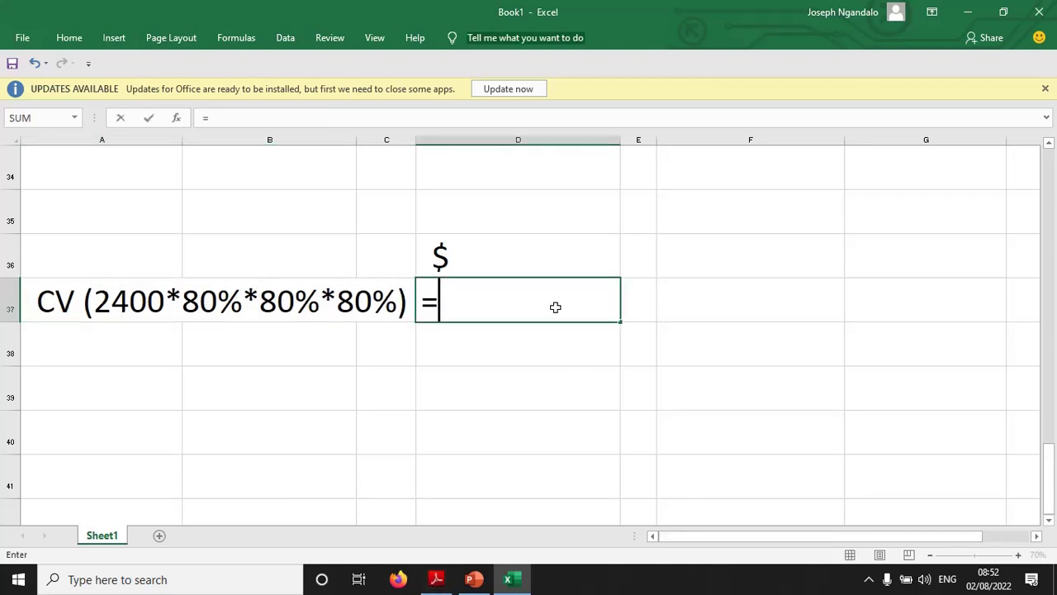
text(2400)
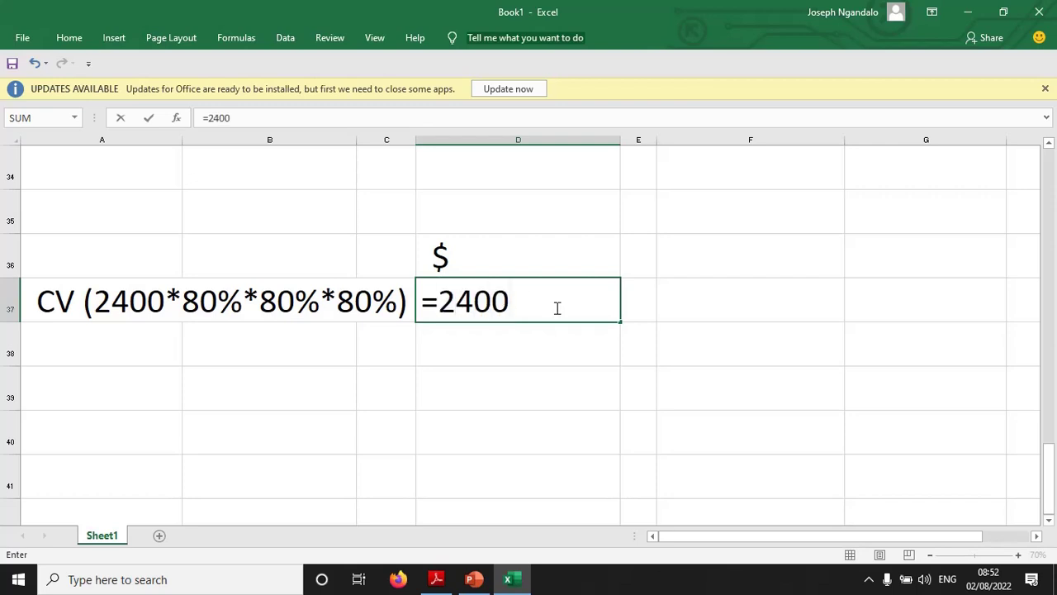
text(*0.8)
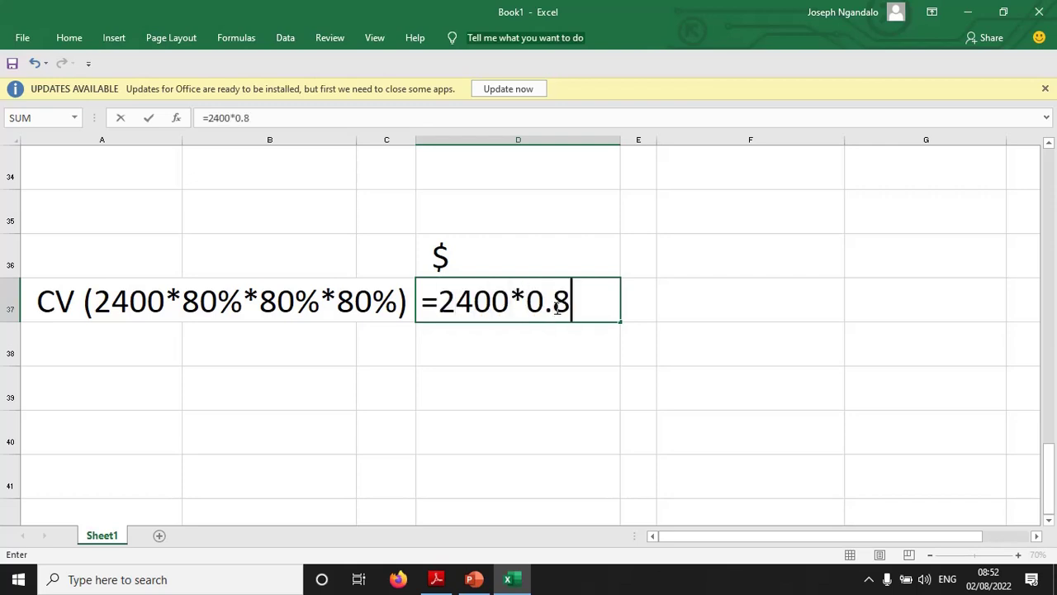
text(*0.8*)
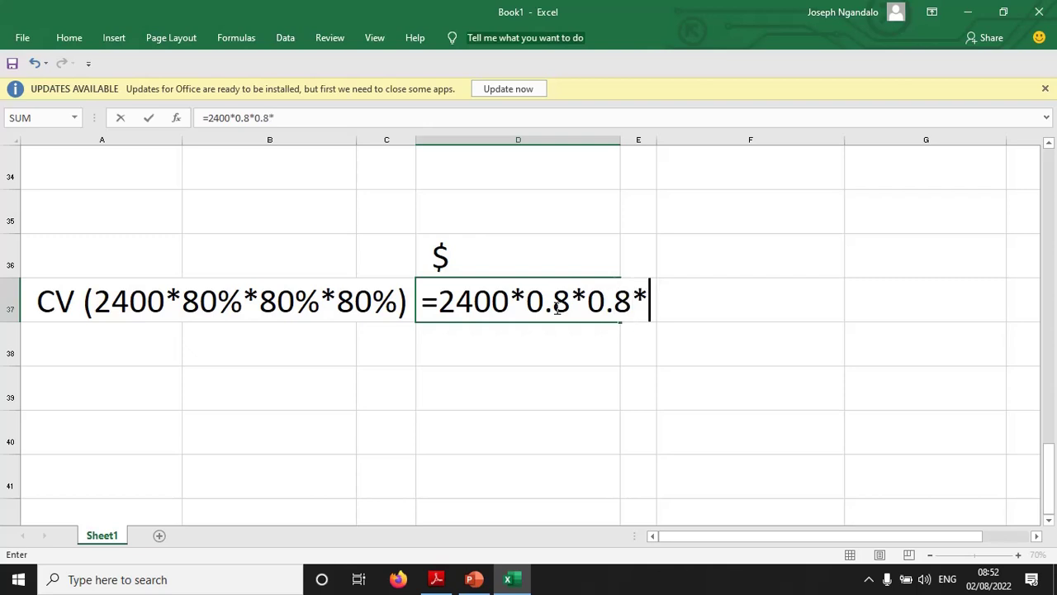
text(0.8)
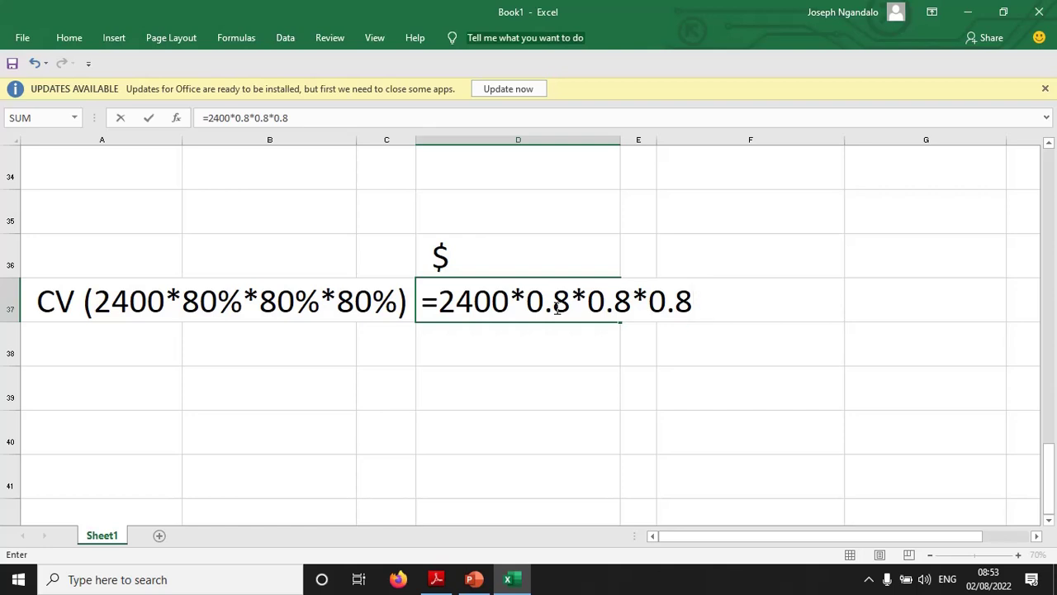
key(Return)
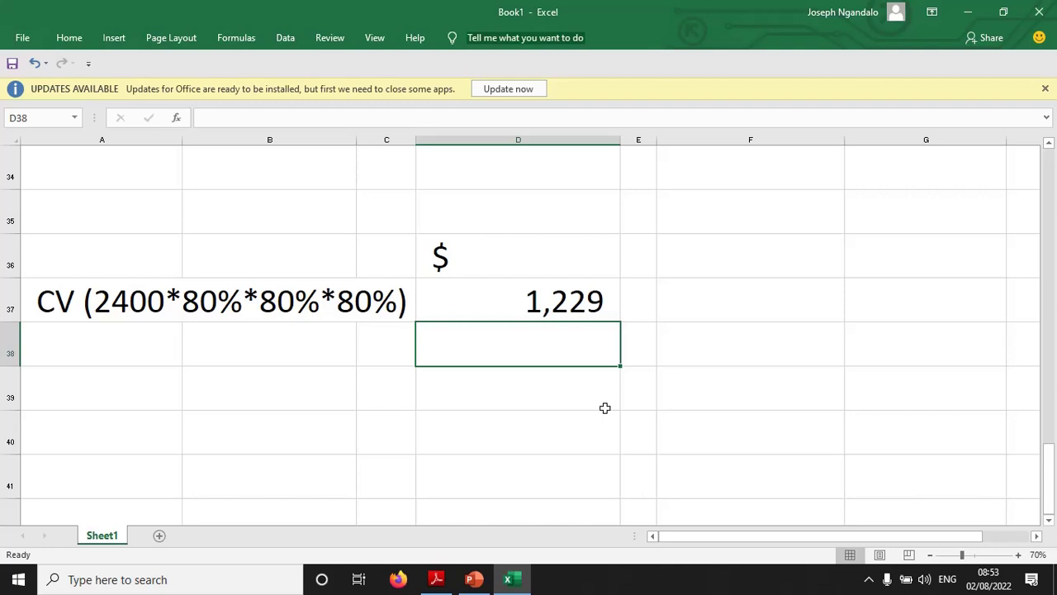
Step: Format the carrying value in cell D37 to show two decimal places
click(550, 306)
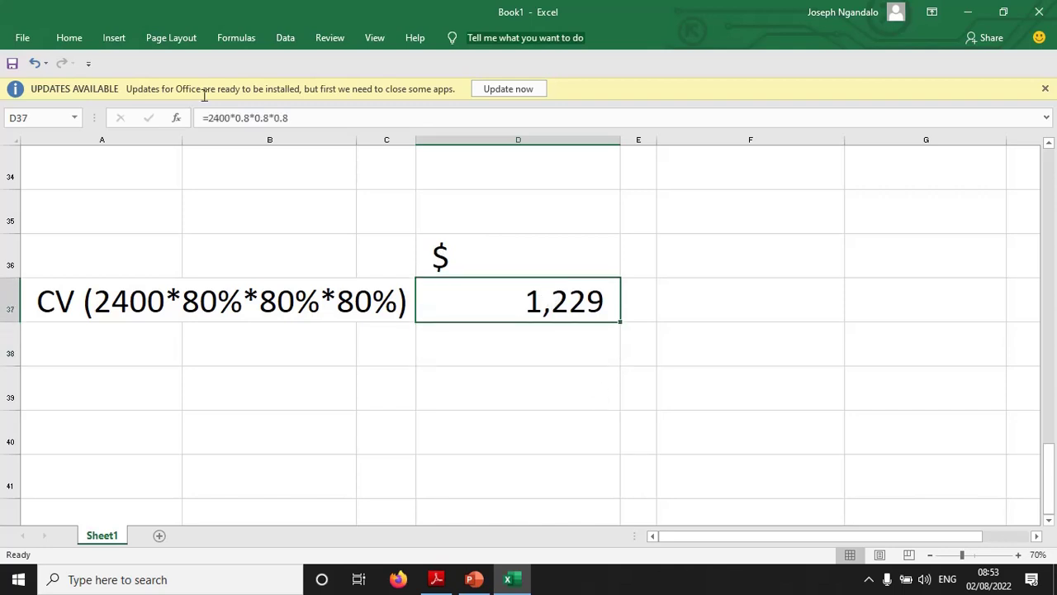
click(69, 39)
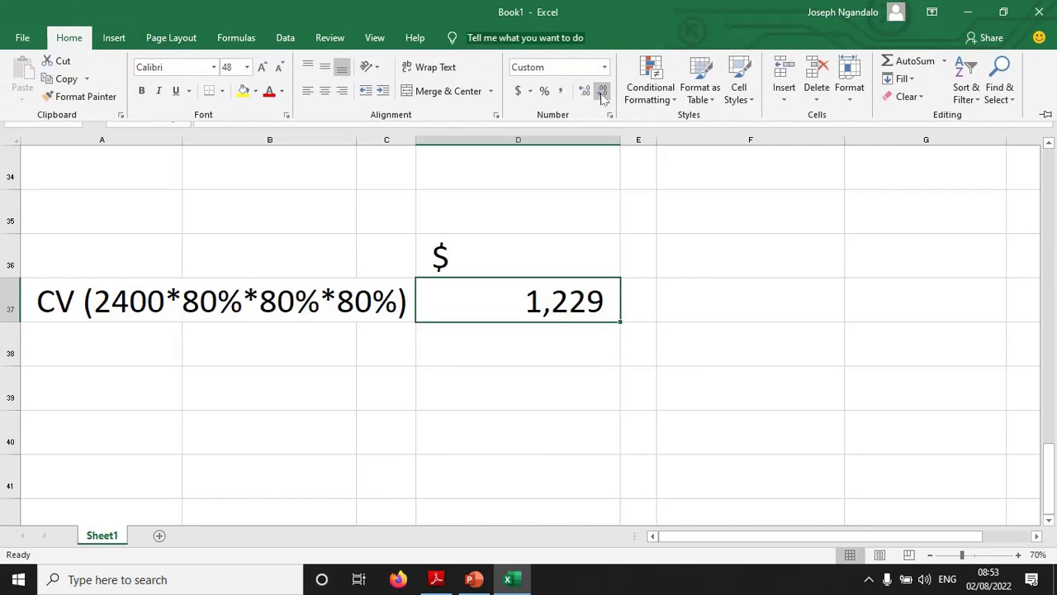
click(585, 91)
click(585, 91)
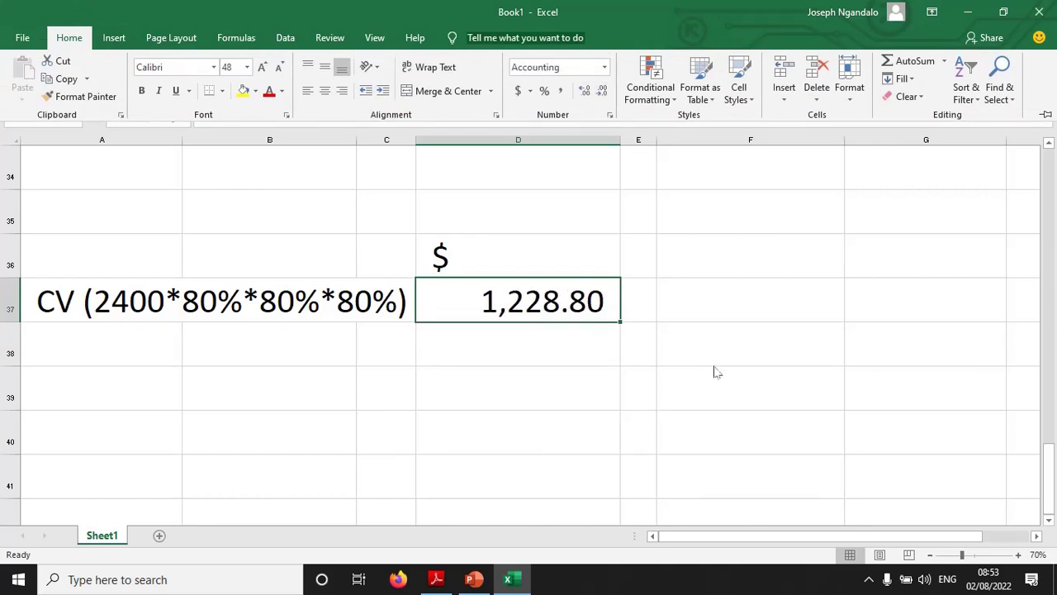
Step: Add a row labelled "Cash" in A38 with the sale proceeds of 1200 in D38
click(575, 341)
click(169, 345)
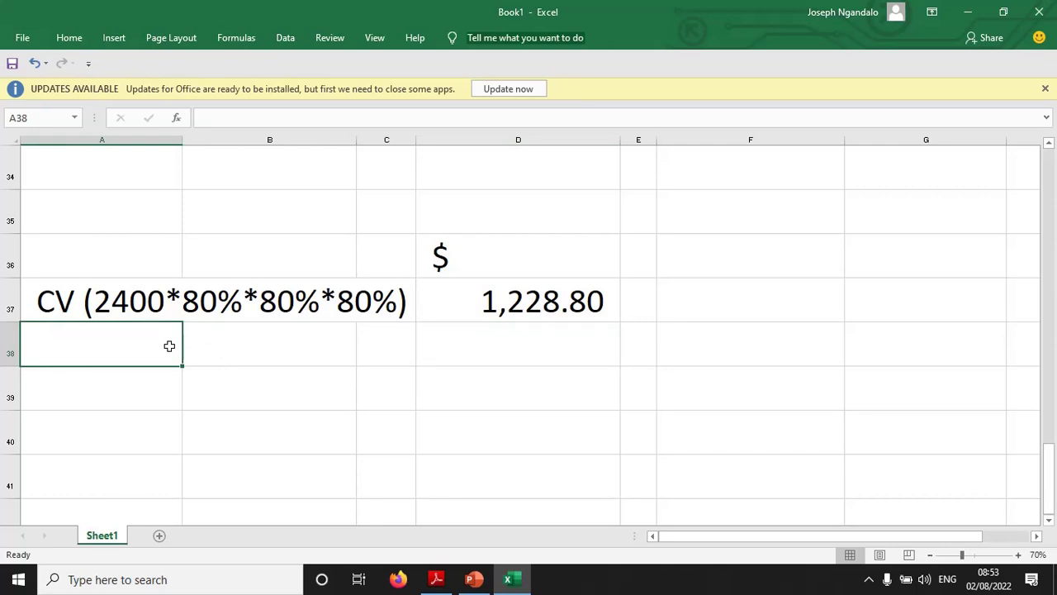
text(Cash)
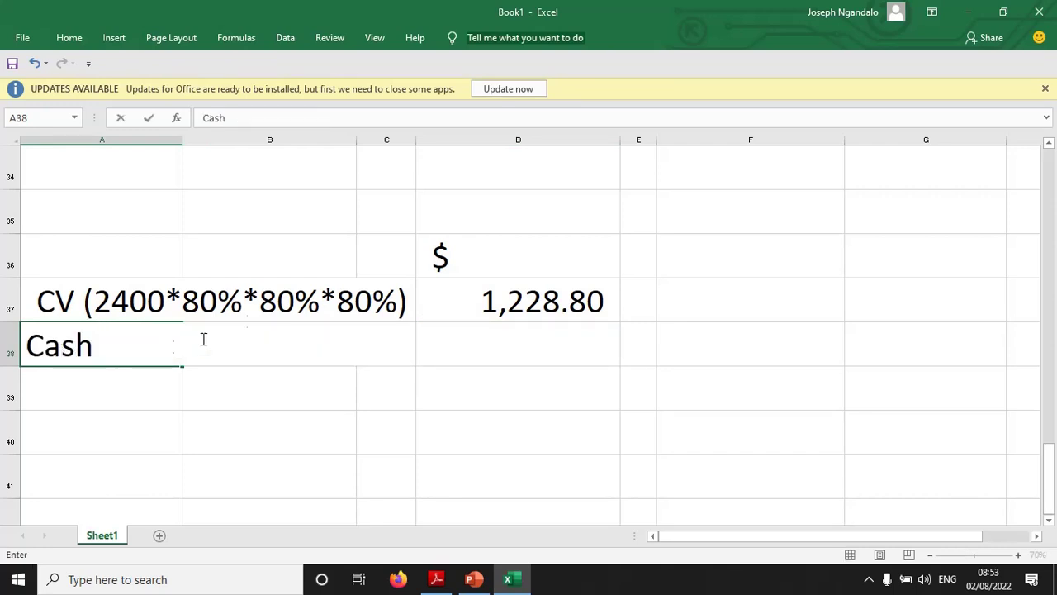
click(492, 342)
text(12000)
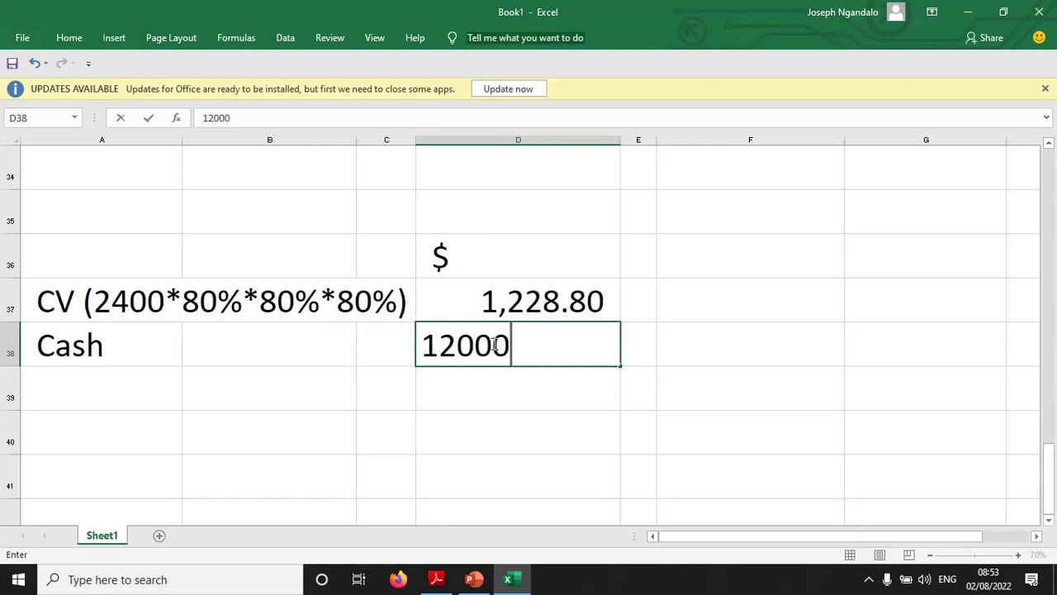
key(BackSpace)
key(Return)
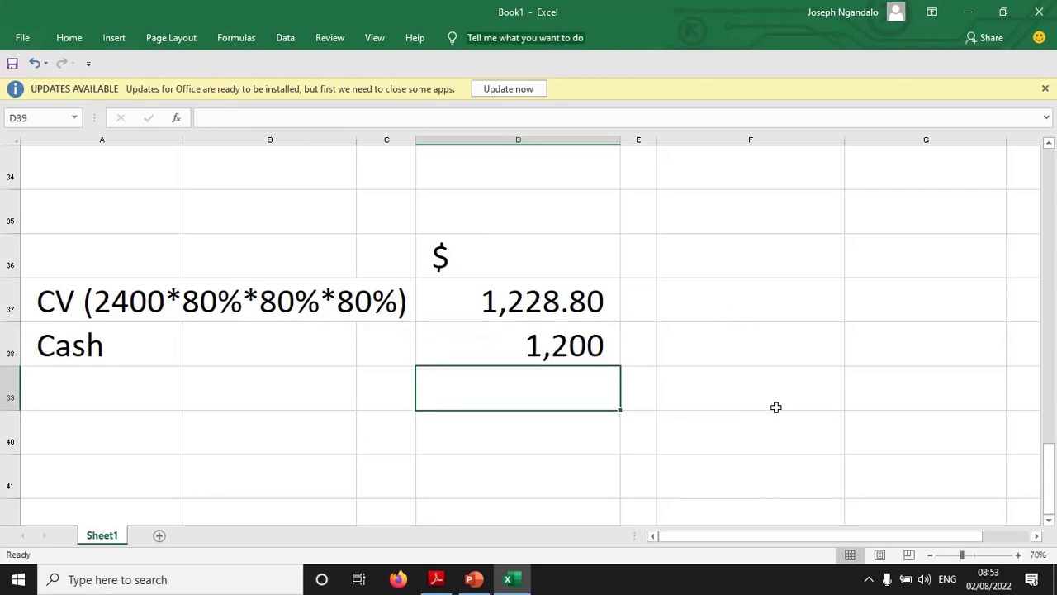
Step: Compare the carrying value with the cash received and add a row labelled "Loss" in A39 with 28.8 in D39
click(575, 303)
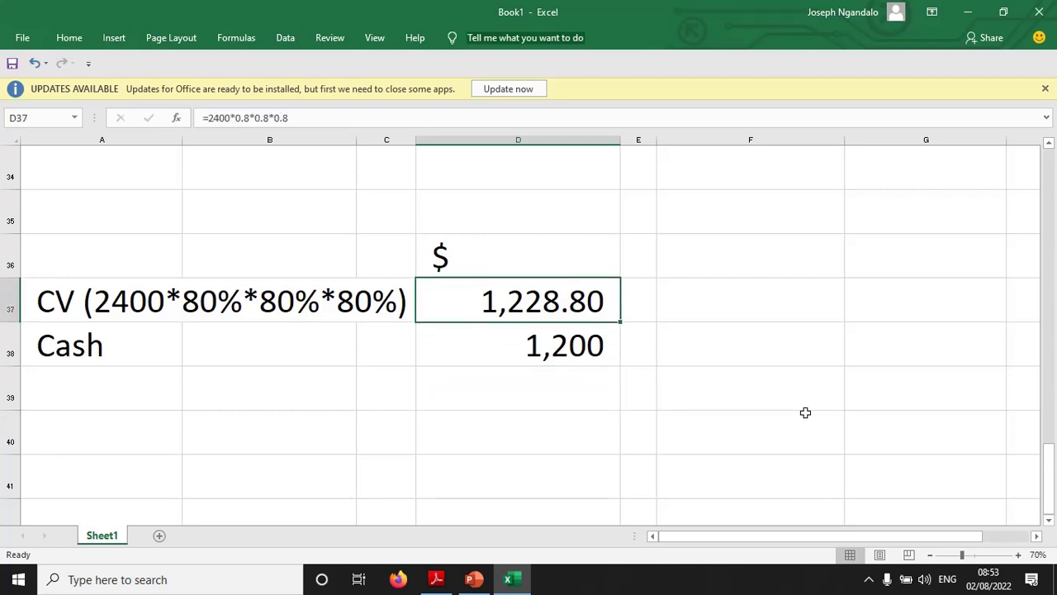
click(587, 357)
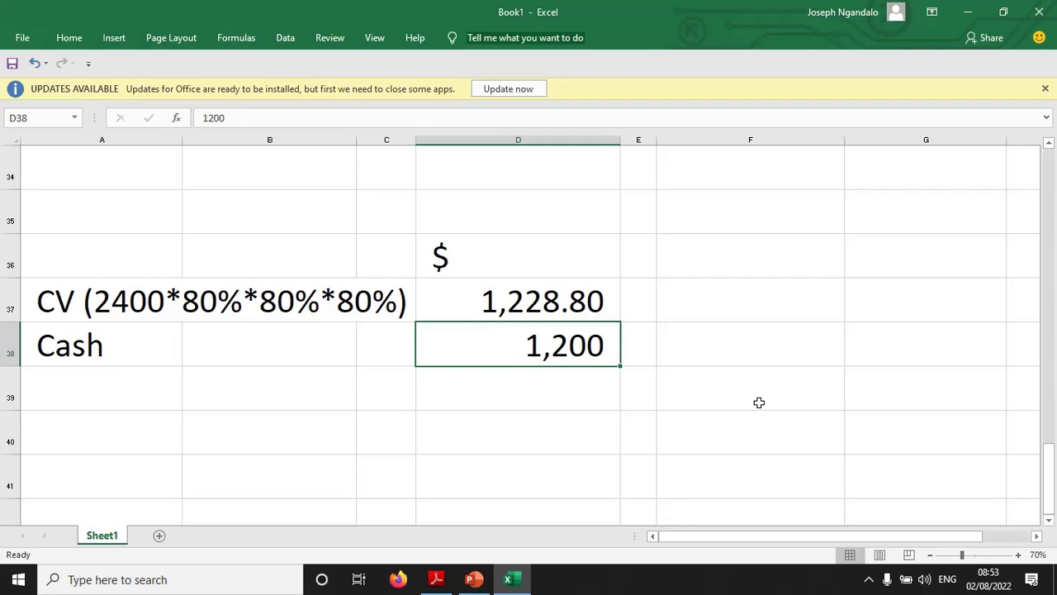
click(560, 391)
click(66, 388)
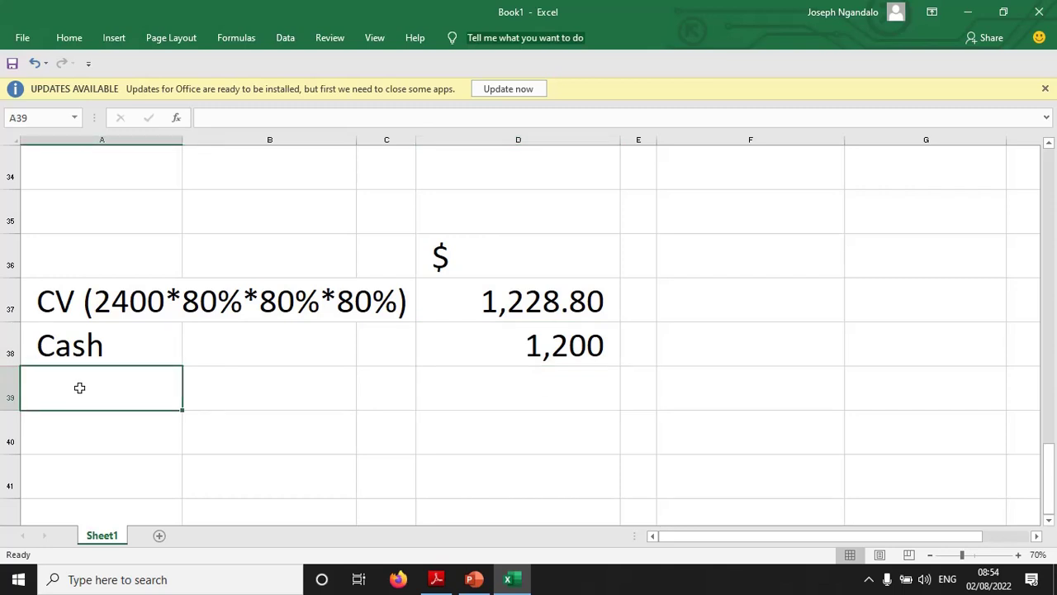
text(Loss)
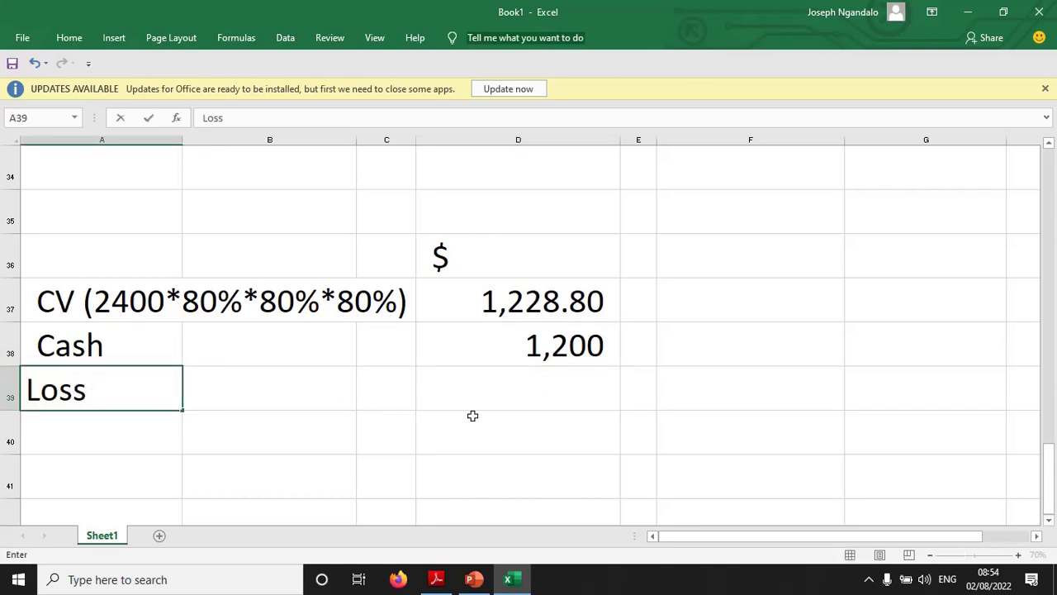
click(527, 385)
text(2)
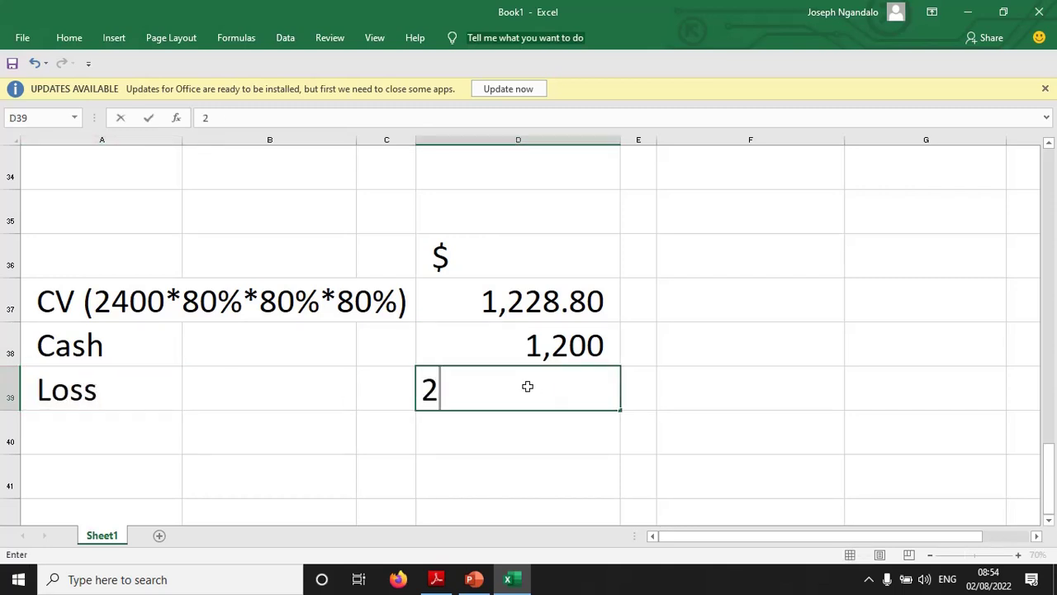
text(8.8)
key(Return)
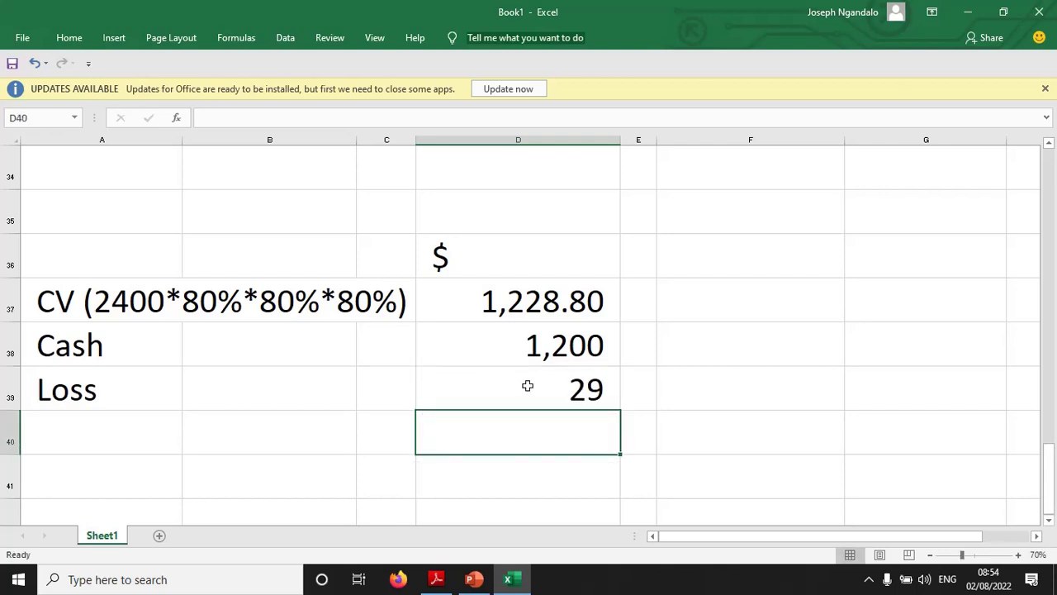
Step: Format the loss in cell D39 to show one decimal place
click(529, 386)
click(69, 38)
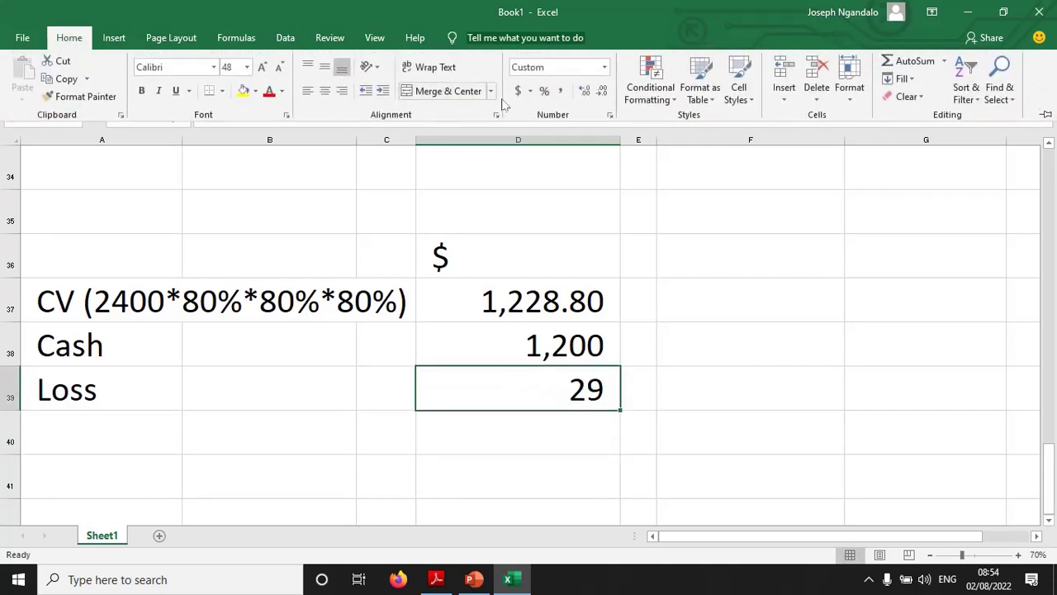
click(583, 91)
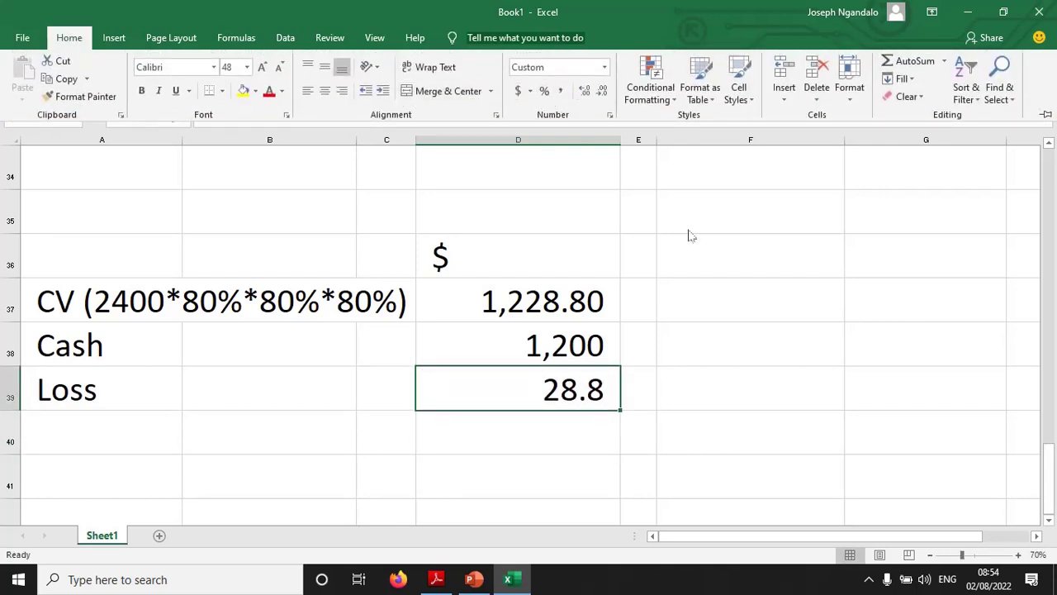
click(783, 405)
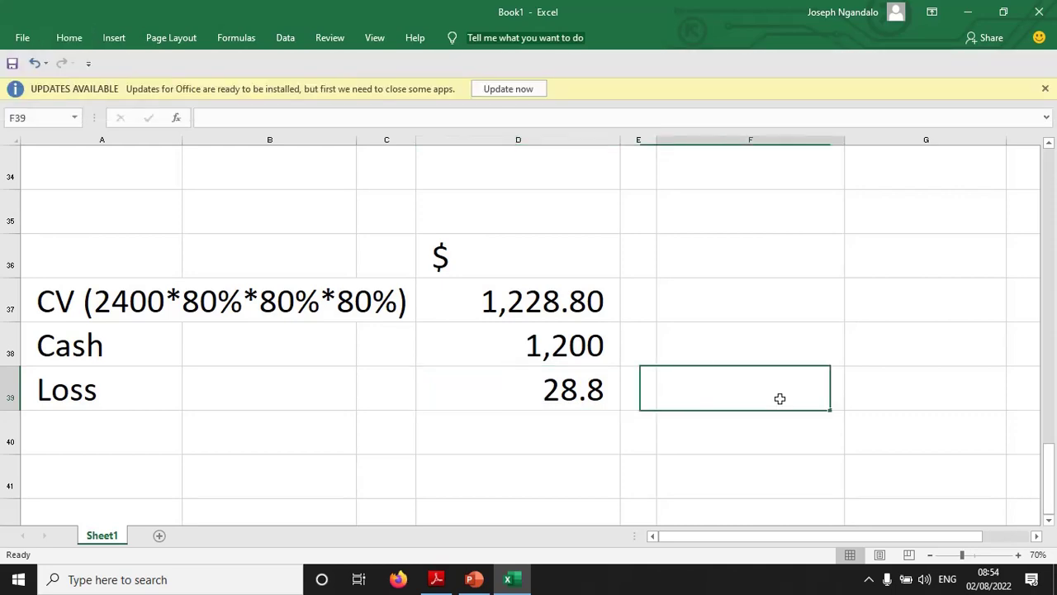
Step: Switch to the FA Exam Kit PDF in Adobe Reader and read question 122 on the revised carrying amount of non-current assets
click(437, 579)
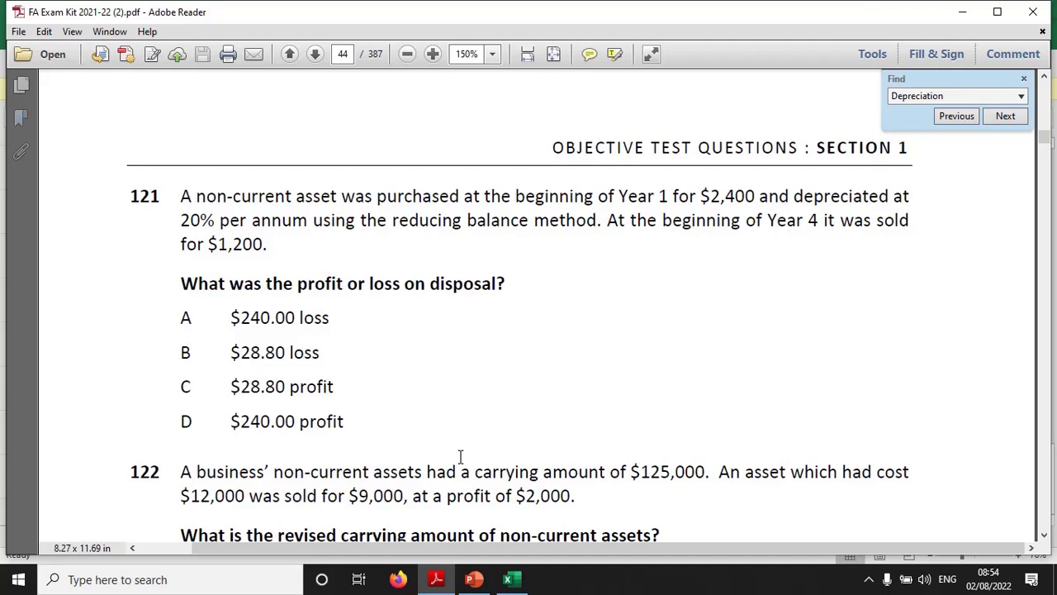
scroll(460, 457, down, 4)
scroll(460, 463, down, 2)
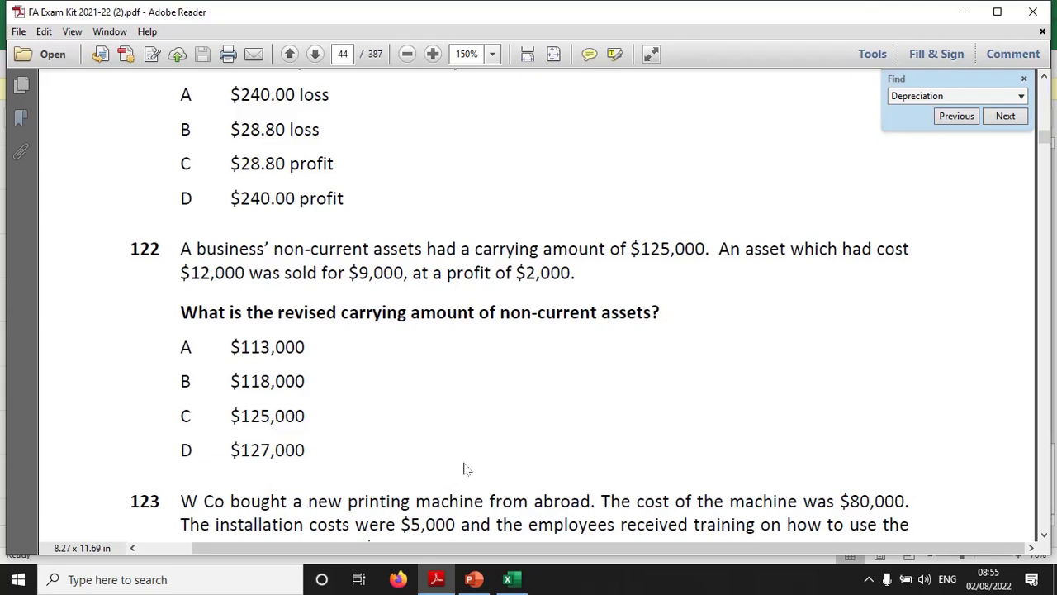
Step: Return to the Excel workbook and start a new calculation below the loss row with a "$" heading in D45
click(519, 588)
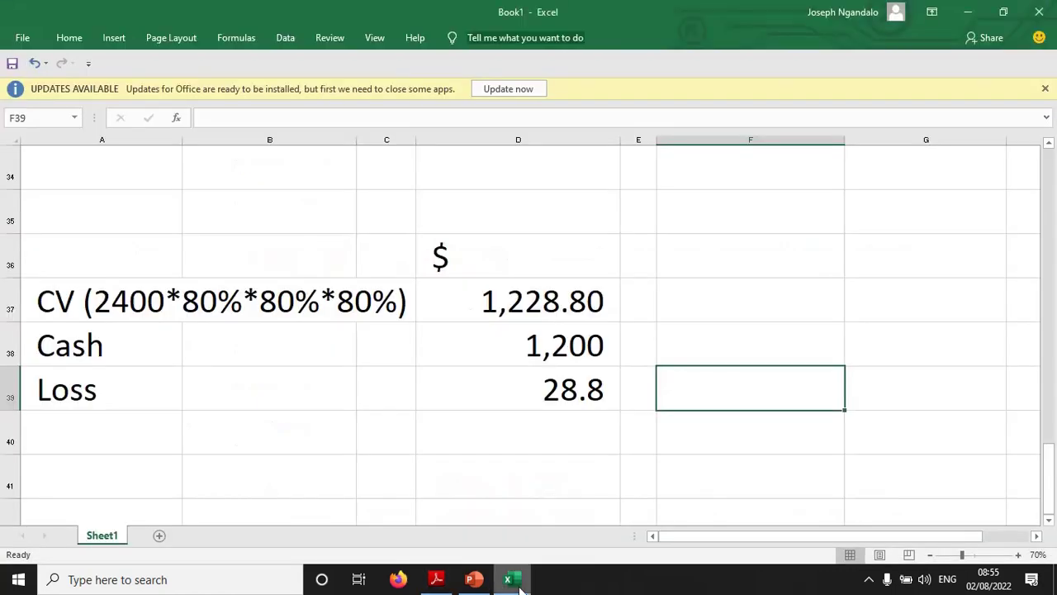
scroll(457, 501, down, 3)
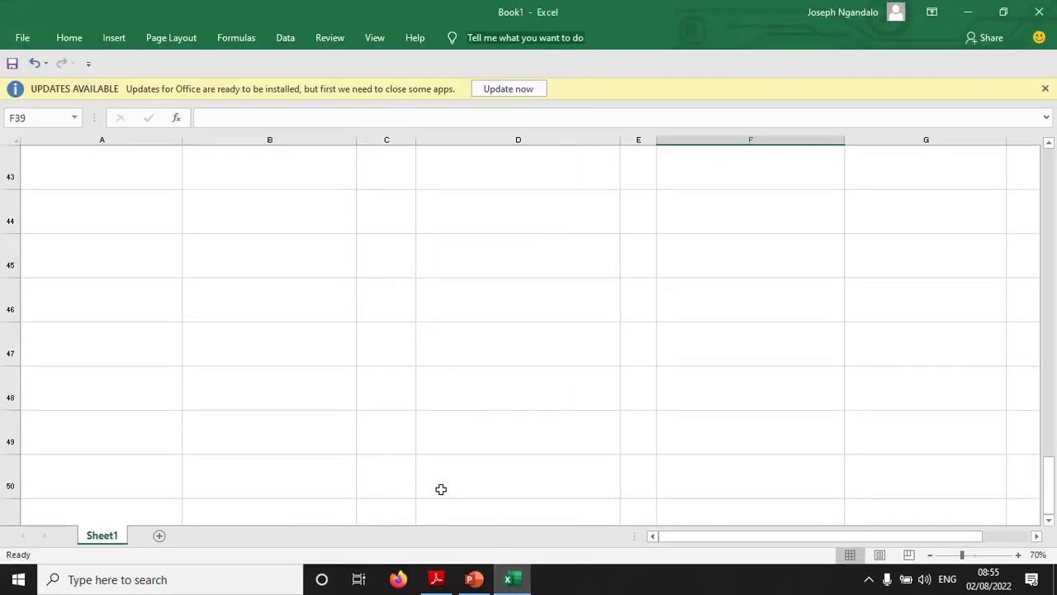
drag(223, 218, 482, 225)
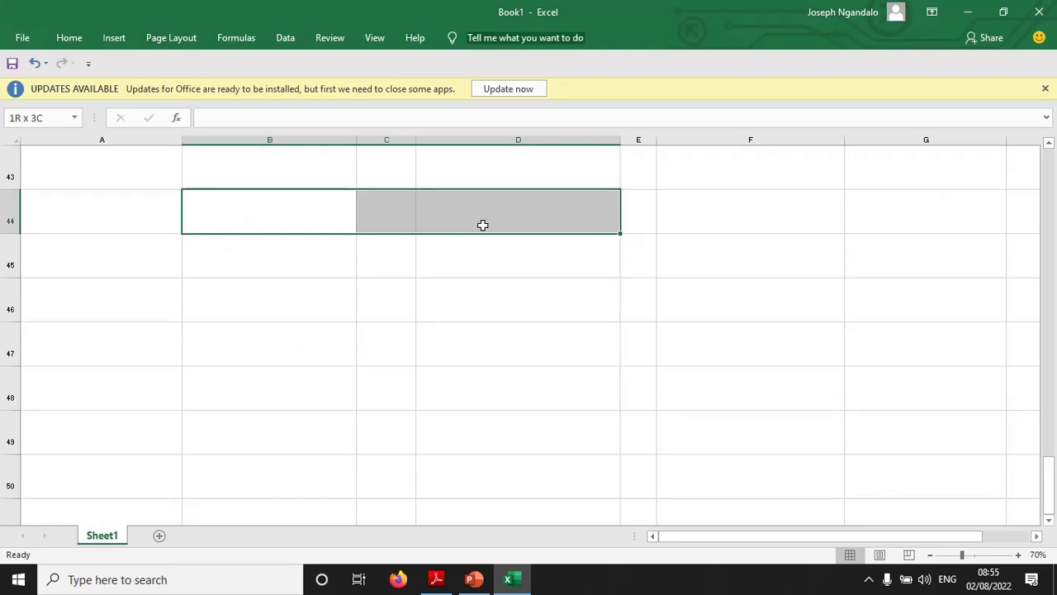
drag(482, 225, 482, 224)
scroll(379, 253, up, 2)
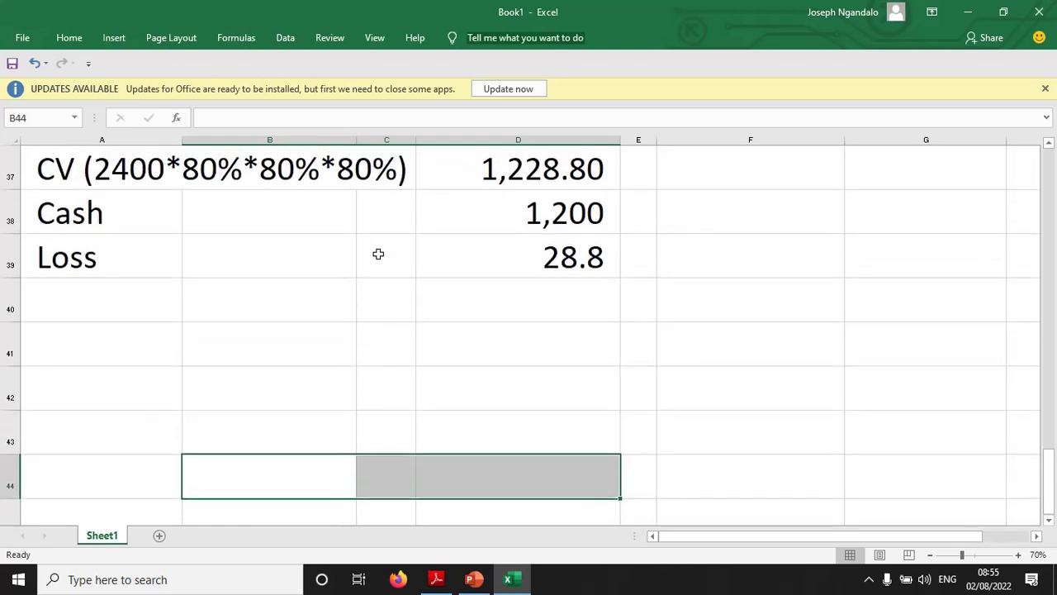
scroll(384, 289, down, 3)
scroll(474, 251, up, 1)
click(484, 262)
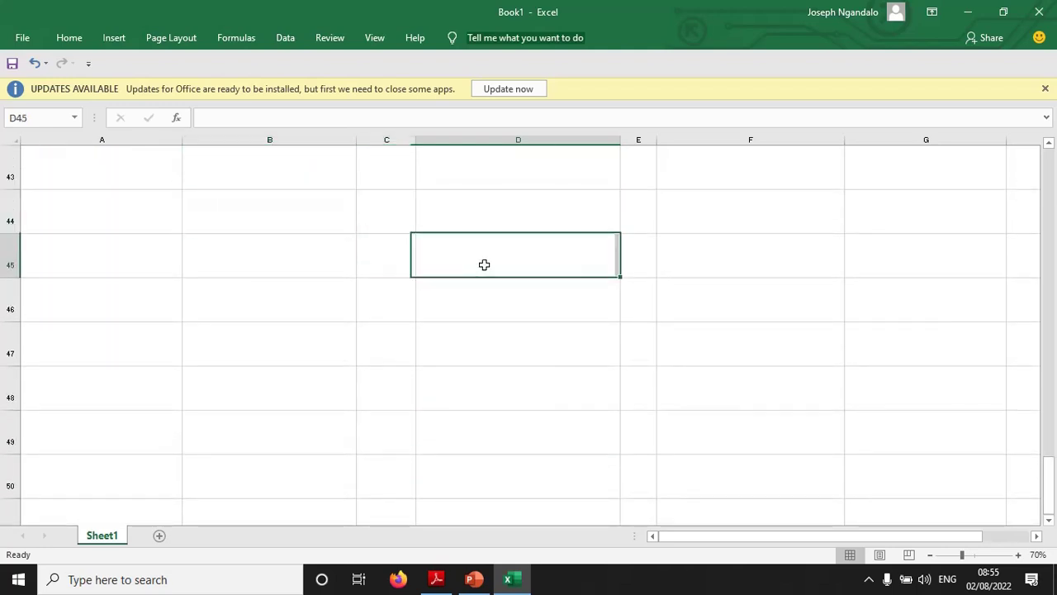
text($)
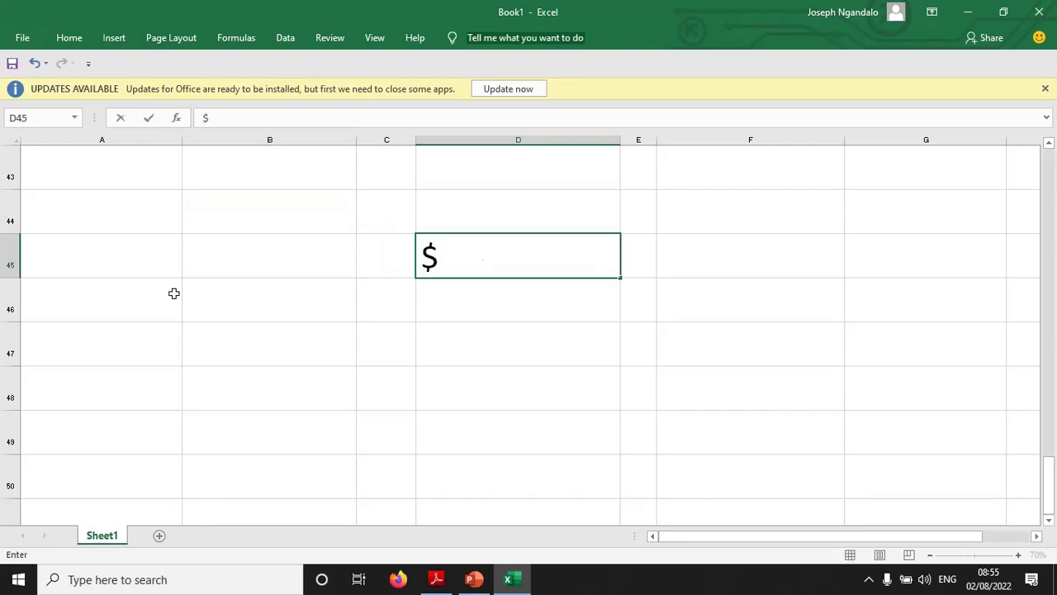
Step: Add a row labelled "NCA Register" in A46 with the carrying amount 125000 in D46
click(109, 296)
text(NCA )
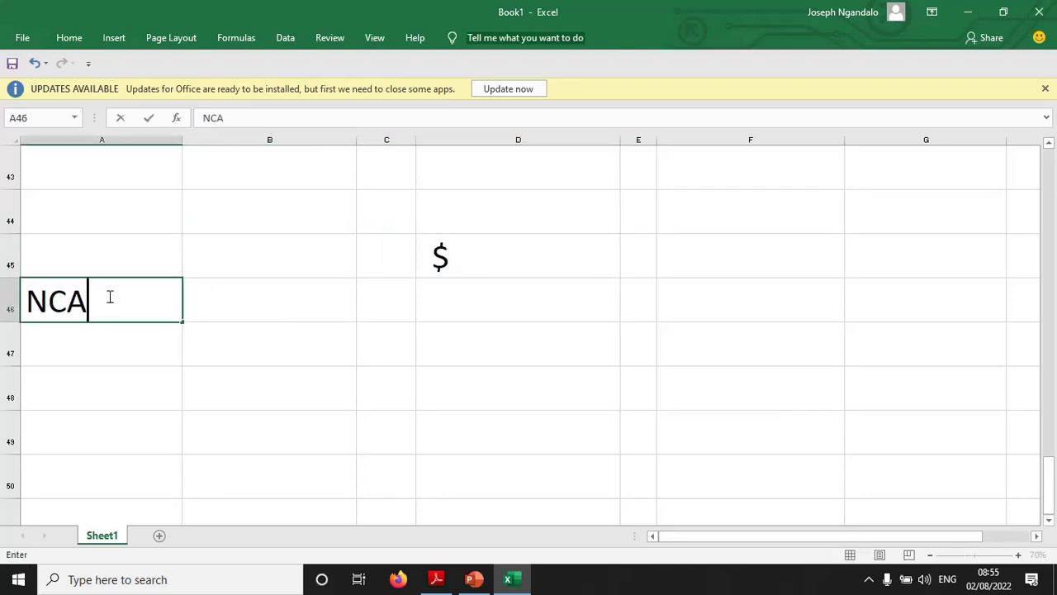
text(Re)
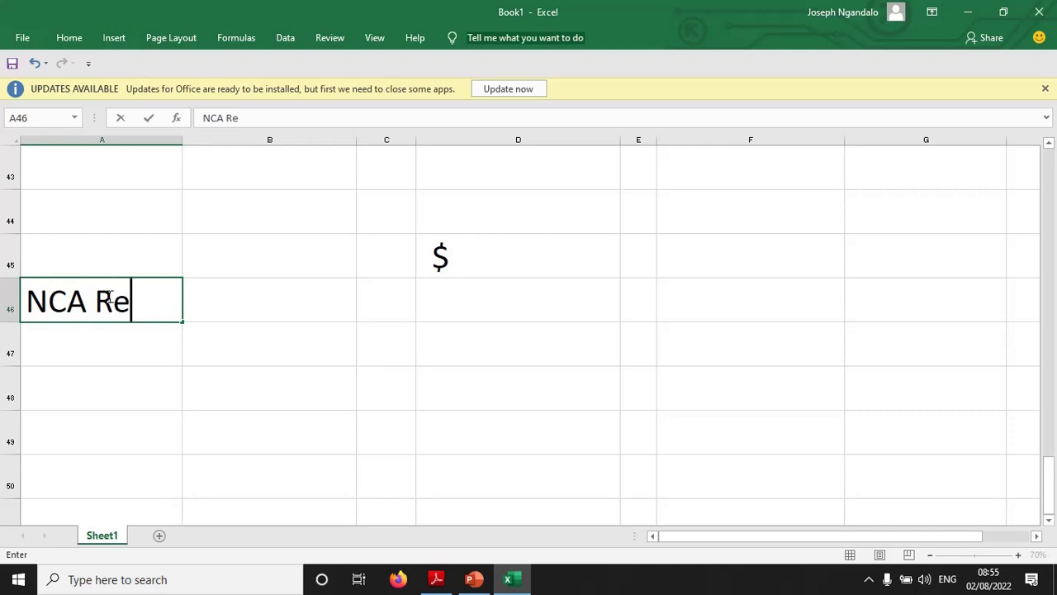
text(giste)
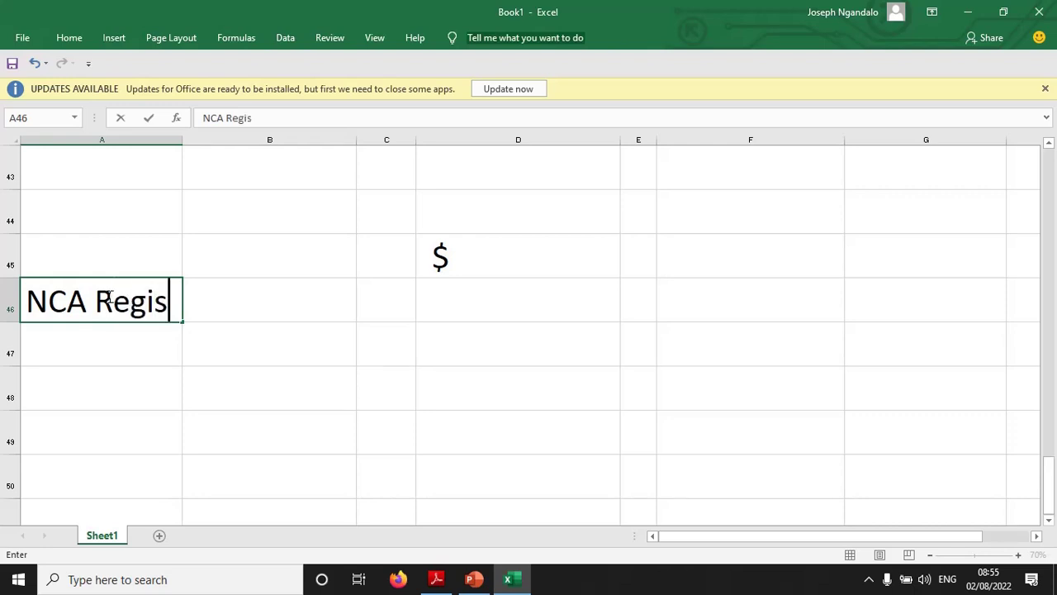
text(r)
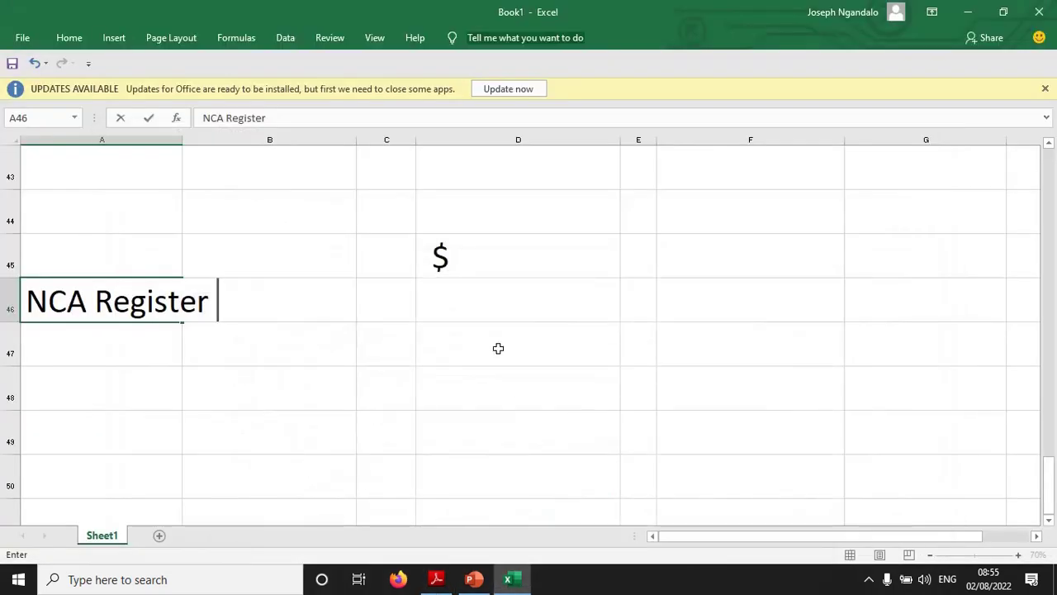
click(500, 294)
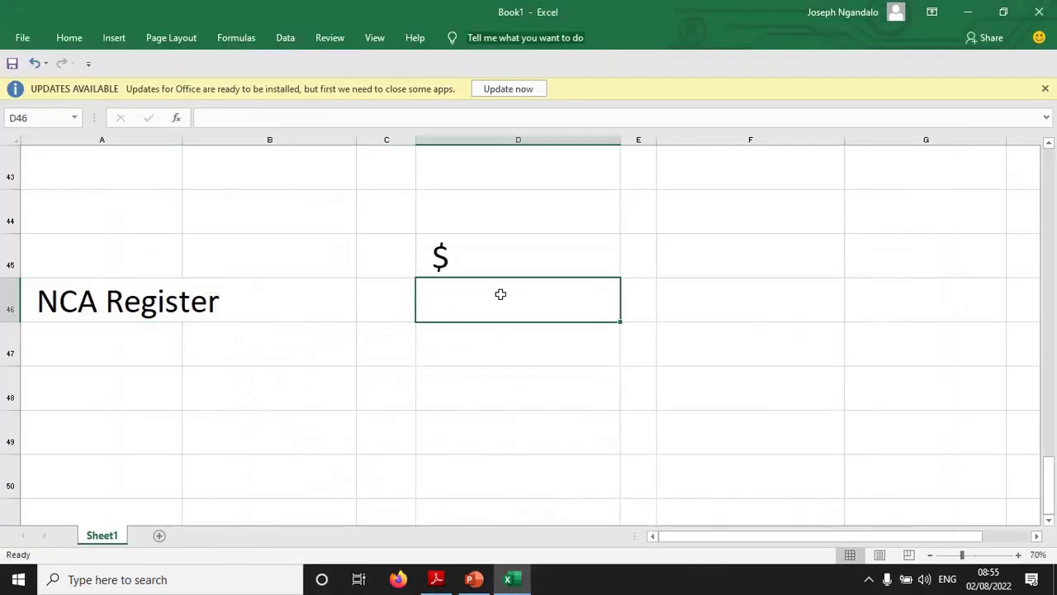
text(125000)
key(Return)
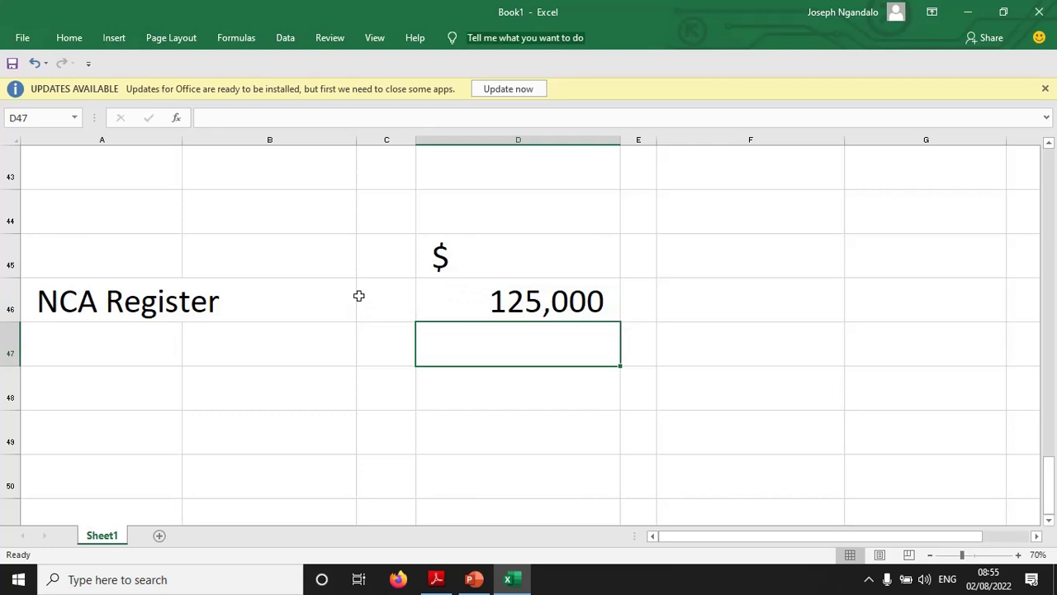
Step: Enter the row label "Ommited CV (W1)" in A47
click(123, 349)
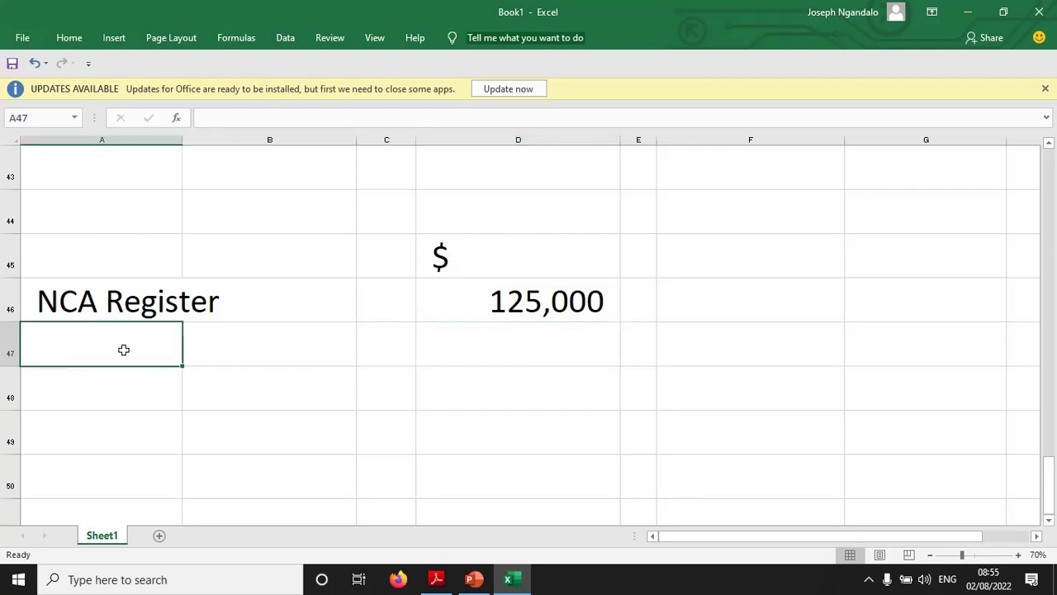
text(Ommited )
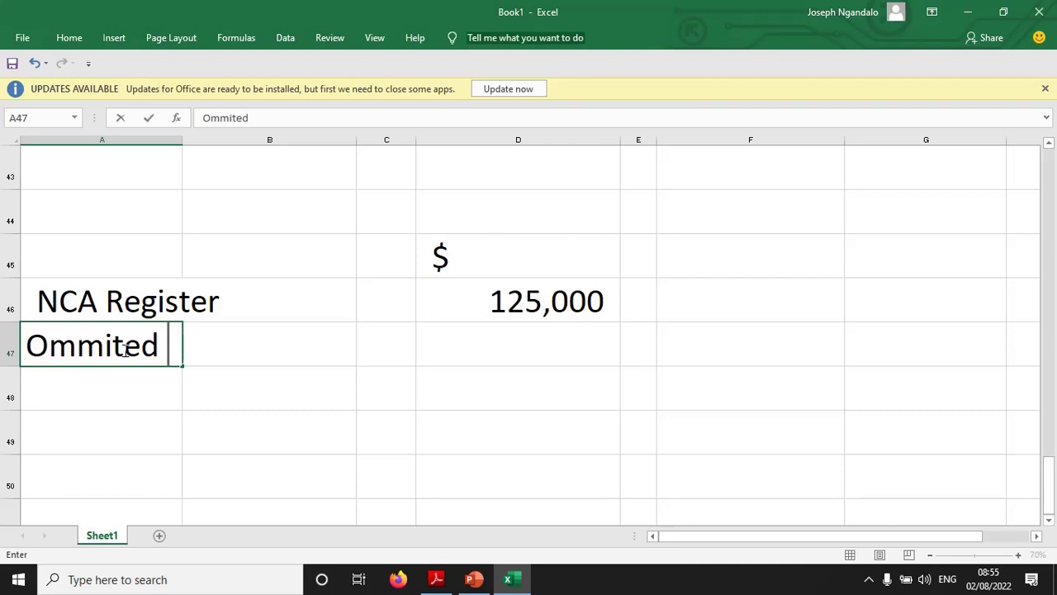
text(CV )
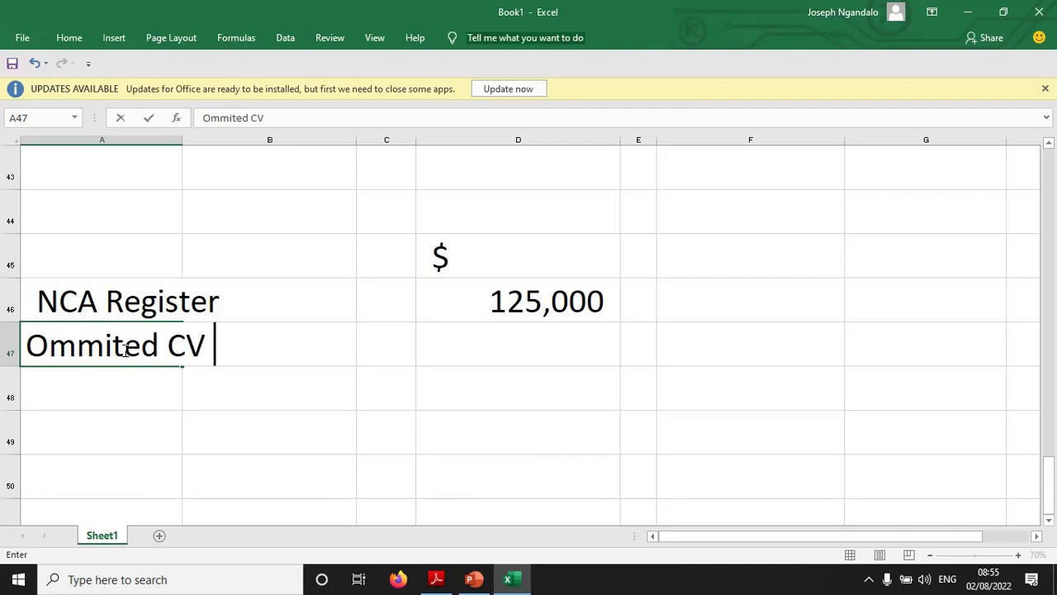
text((W1))
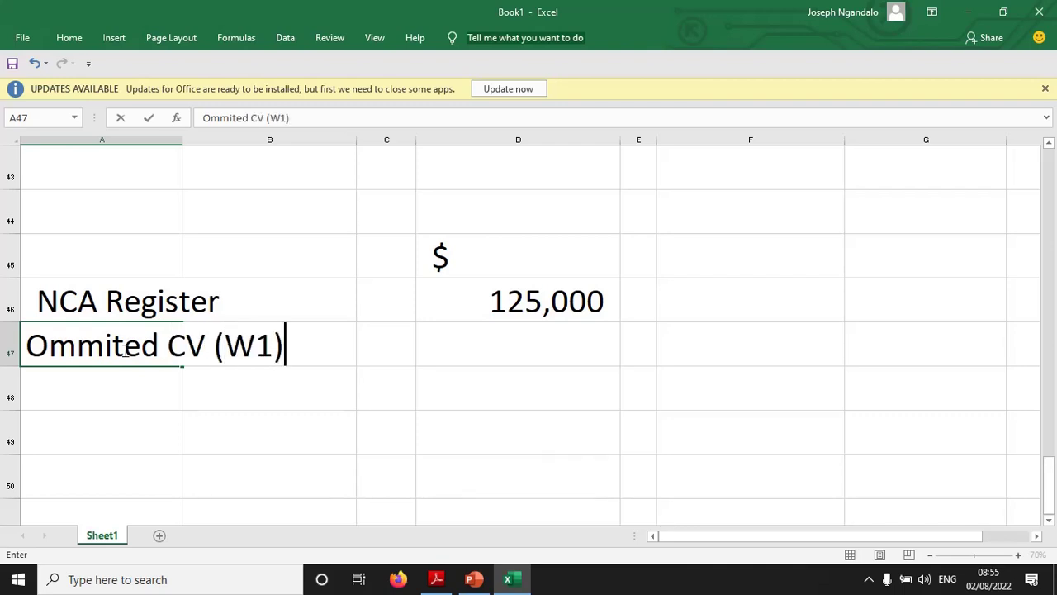
click(692, 303)
Step: Right-align the "$" heading in cell D45
click(513, 252)
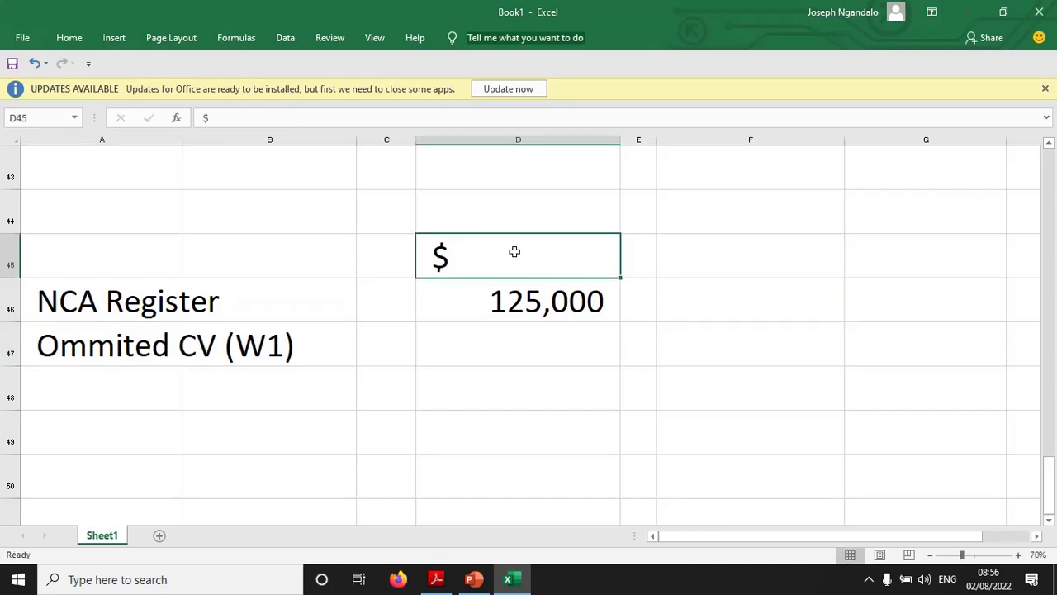
click(69, 38)
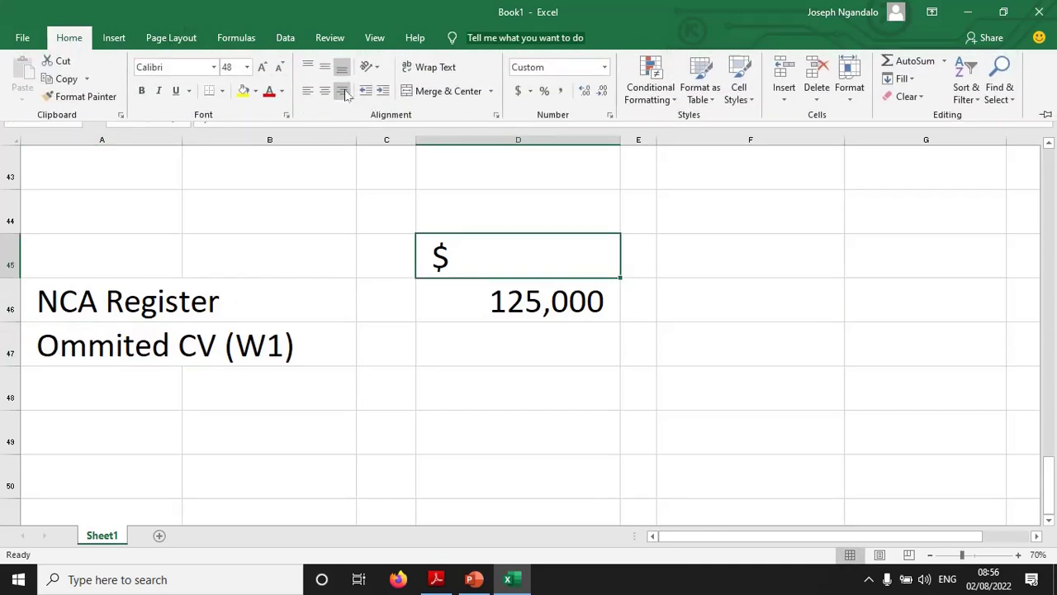
click(342, 91)
click(770, 330)
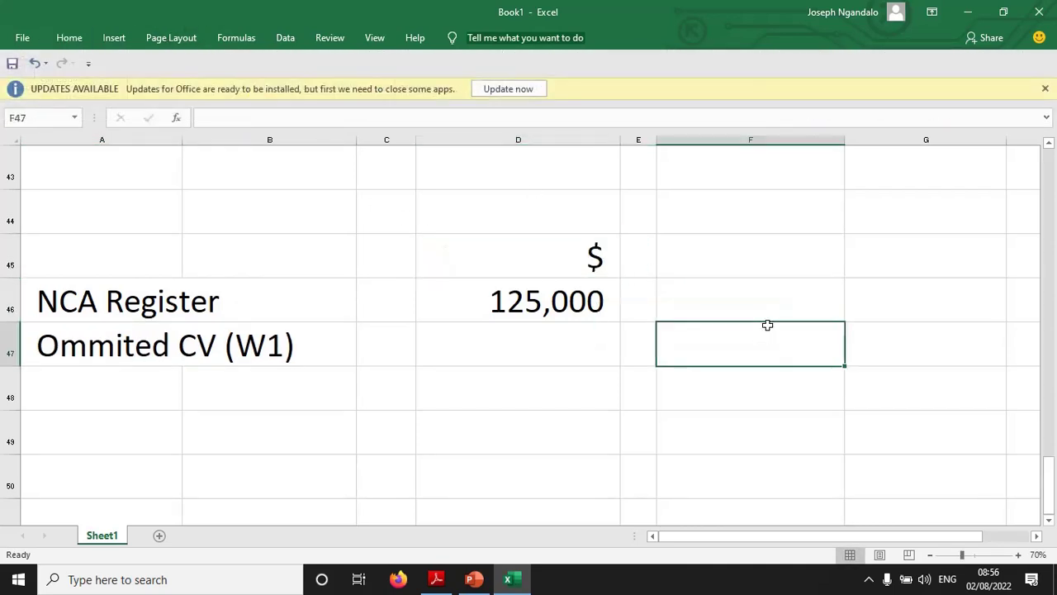
Step: Merge and center cells I46 to L46 for the title of a working beside the calculation
key(Right)
key(Right)
key(Right)
key(Right)
key(Right)
key(Right)
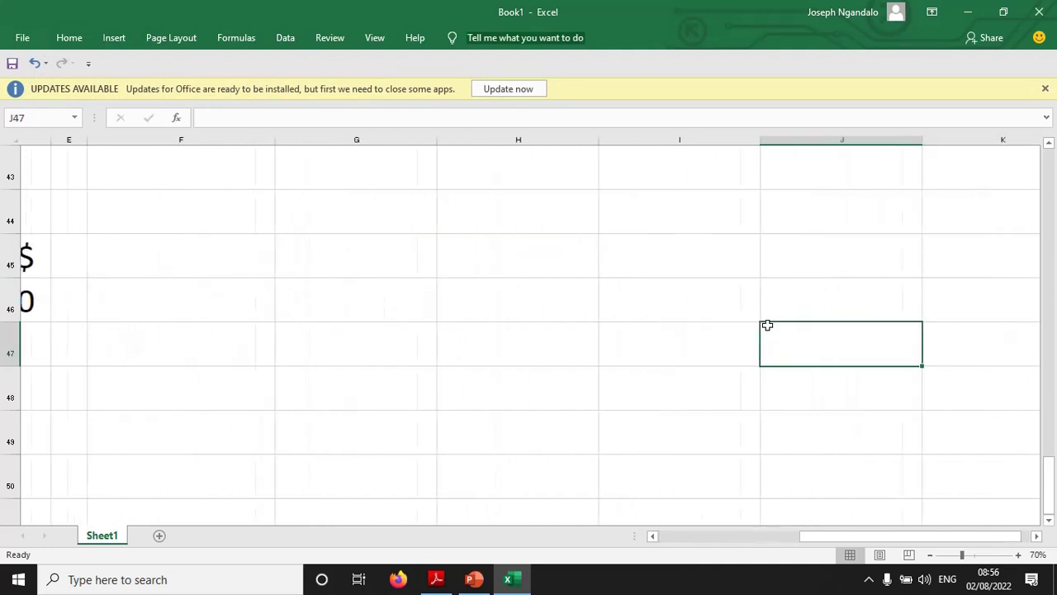
drag(476, 290, 884, 299)
click(75, 38)
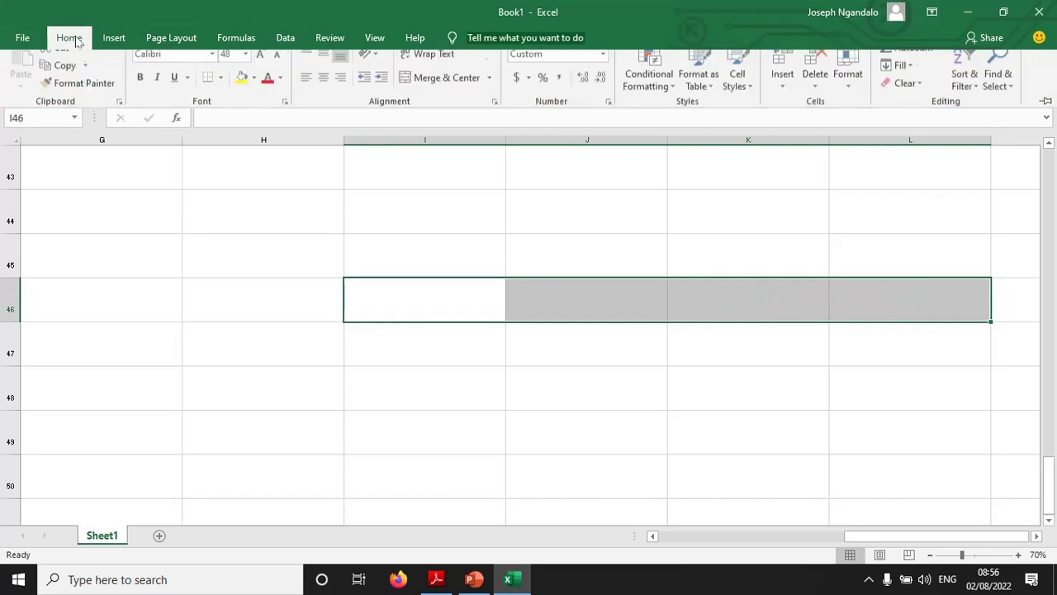
click(443, 91)
key(ctrl+F1)
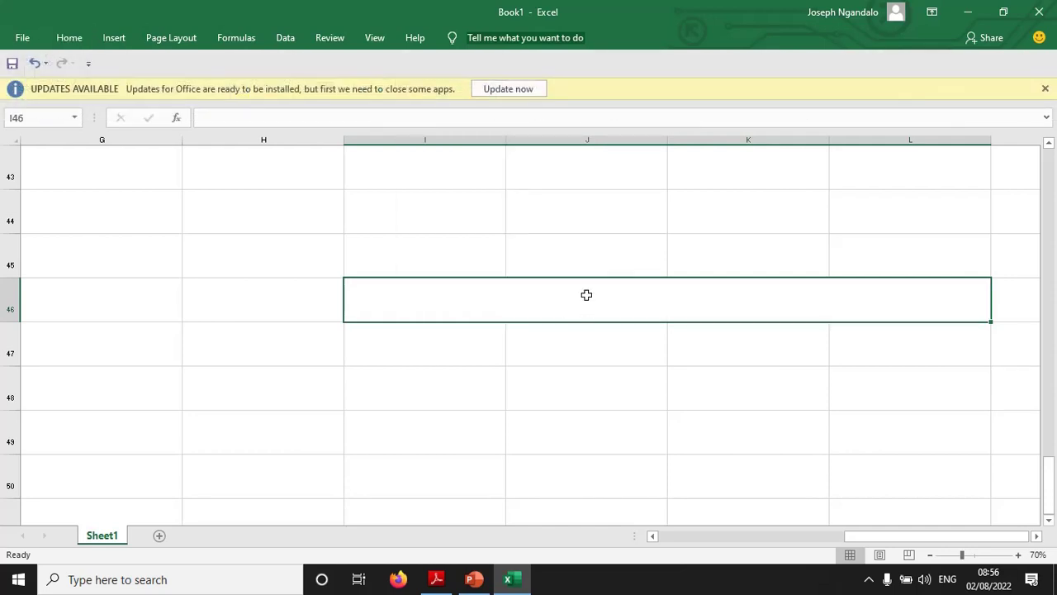
Step: Enter the title "Disposal" in the merged cell I46
double_click(587, 295)
text(Dis)
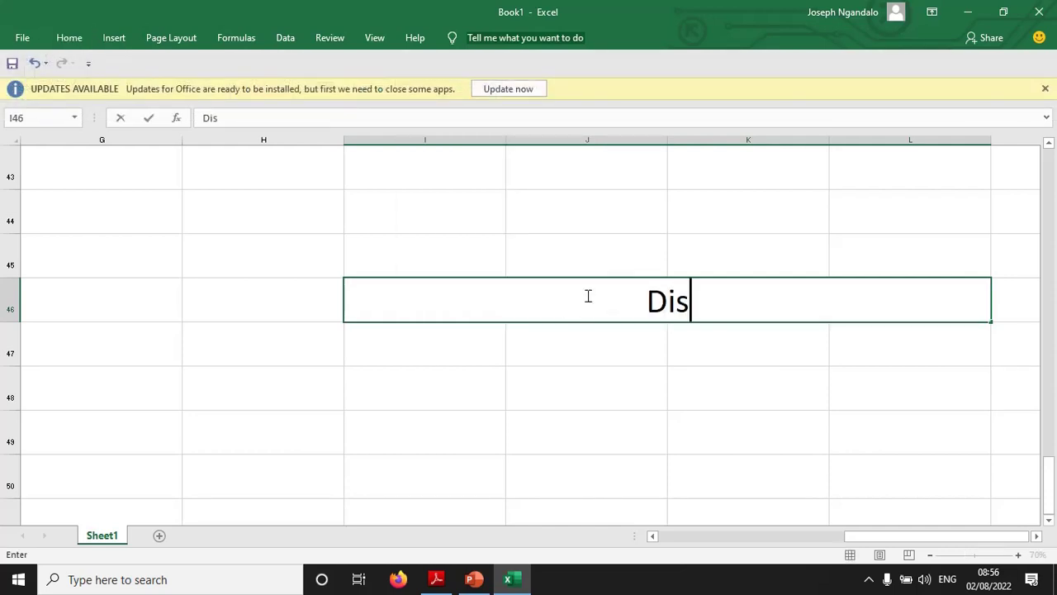
text(posal)
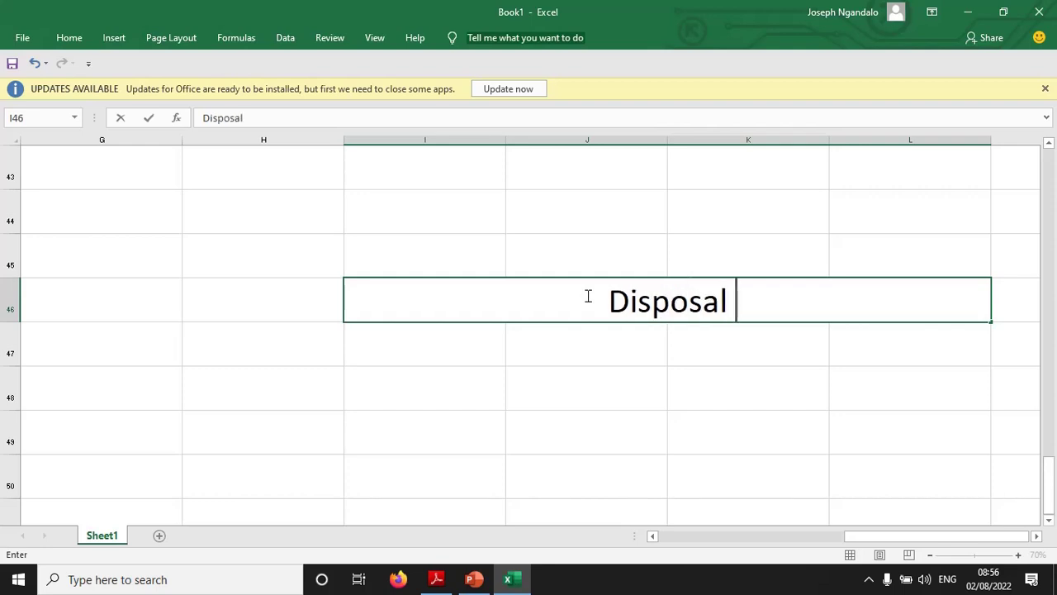
Step: Enter the column headings "DR" in J47 and "CR" in L47, with "$" beneath them in J48 and L48
click(601, 352)
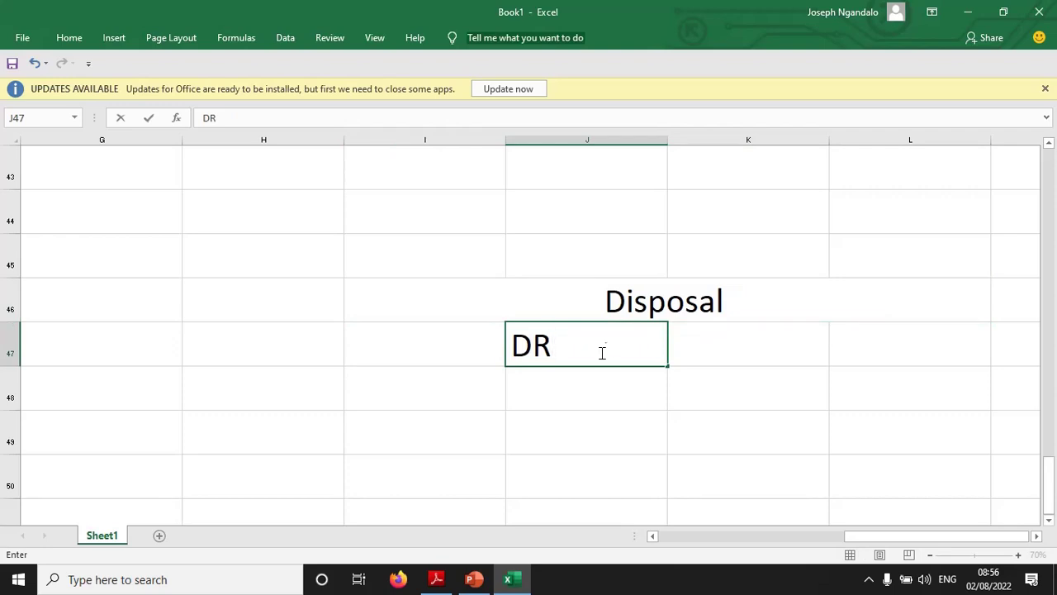
click(847, 329)
text(CR)
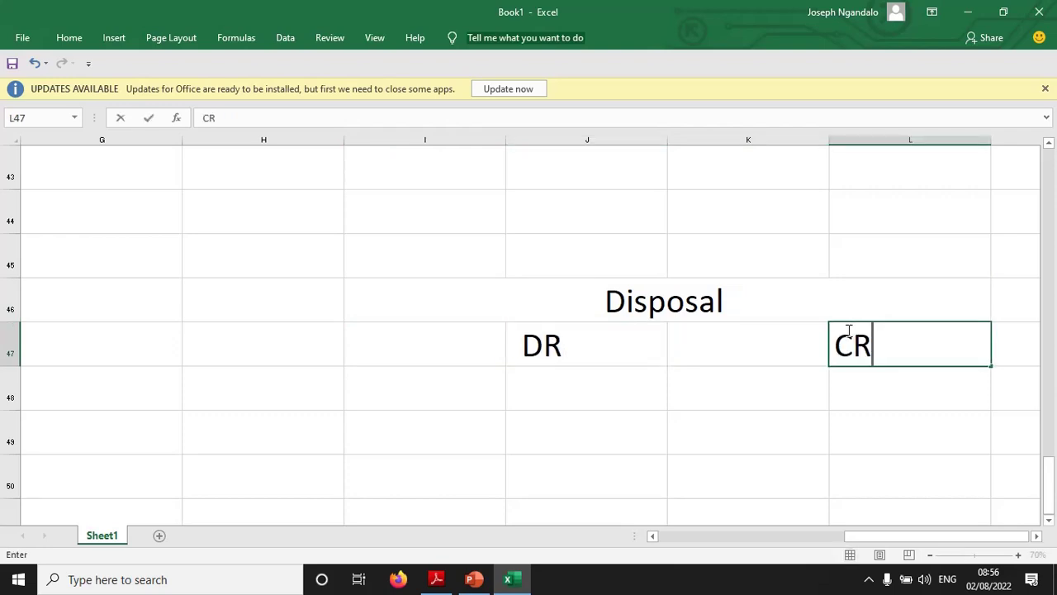
click(592, 380)
text($)
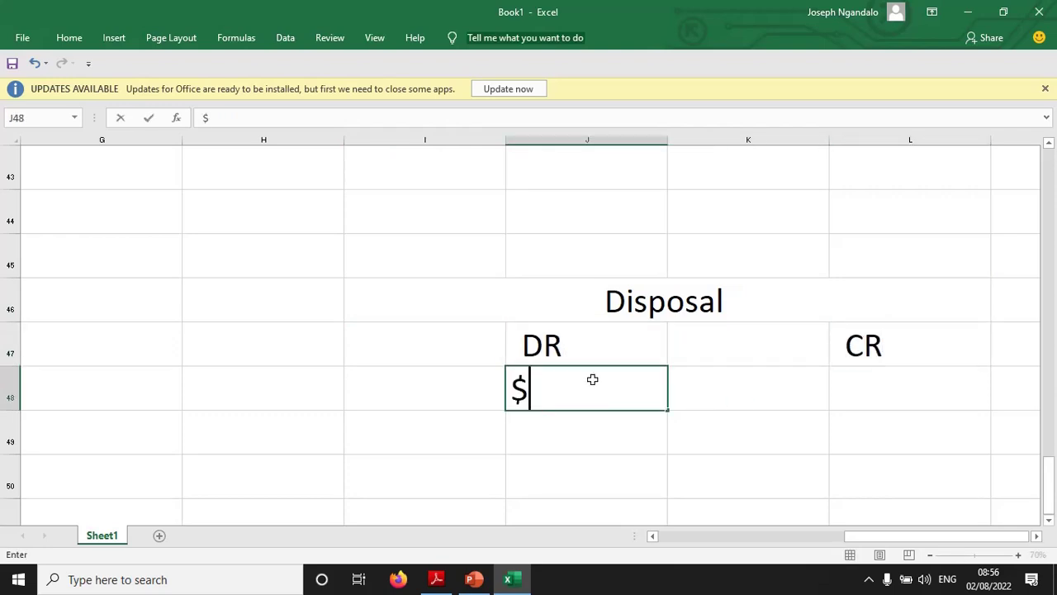
click(878, 379)
text($)
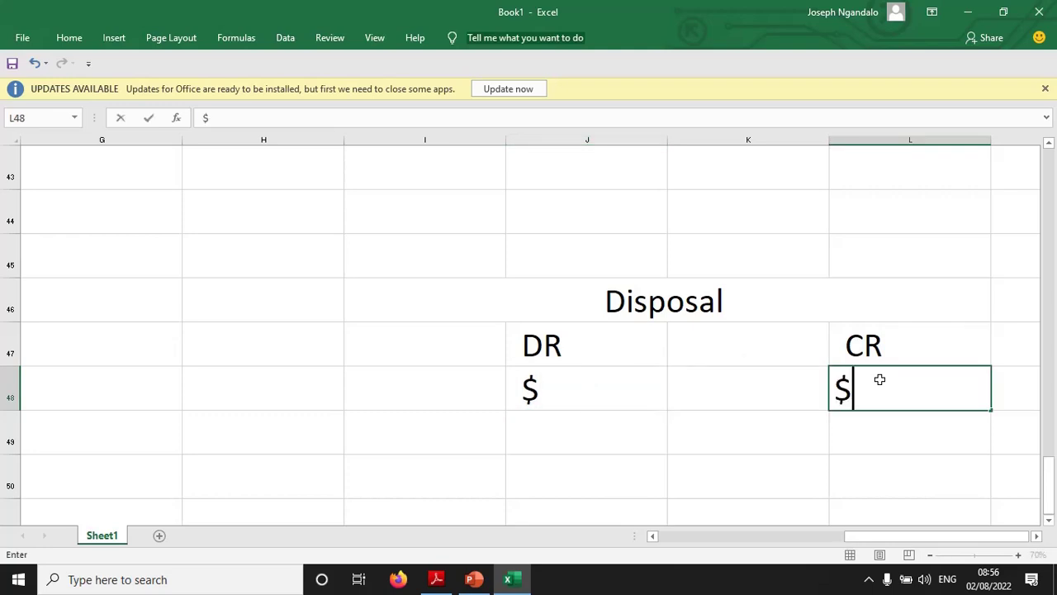
Step: Enter the label "Cost" in H49 and the asset's cost of 12,000 from question 122 in J49
click(299, 420)
text(Cost)
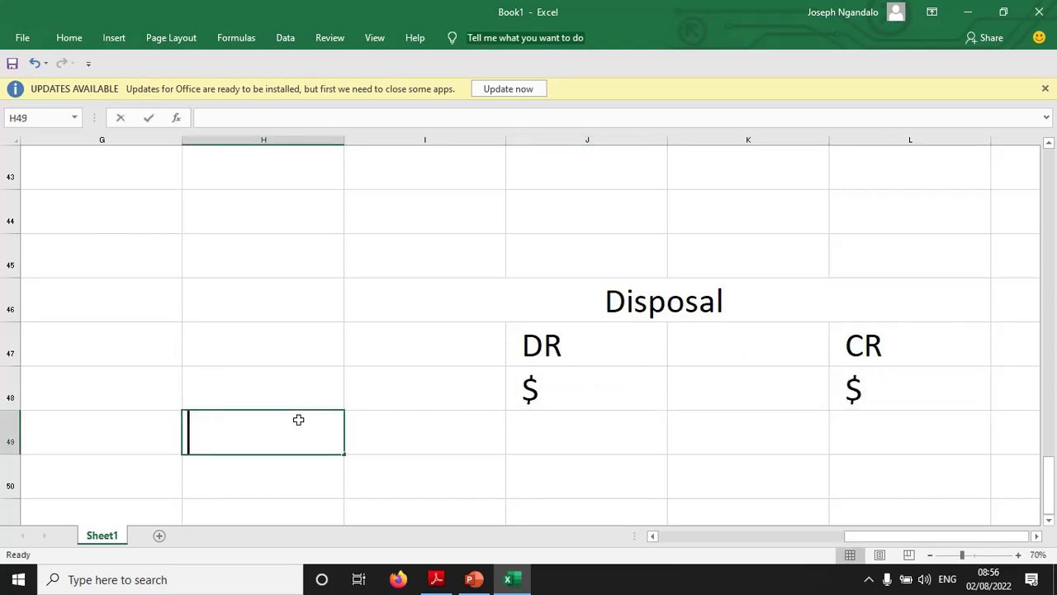
click(593, 431)
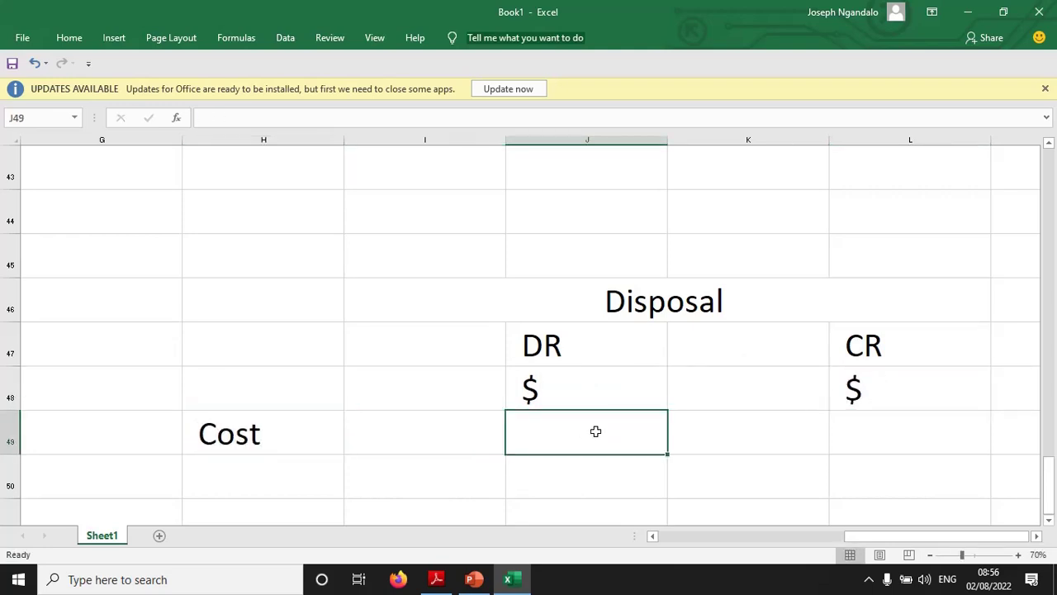
click(444, 583)
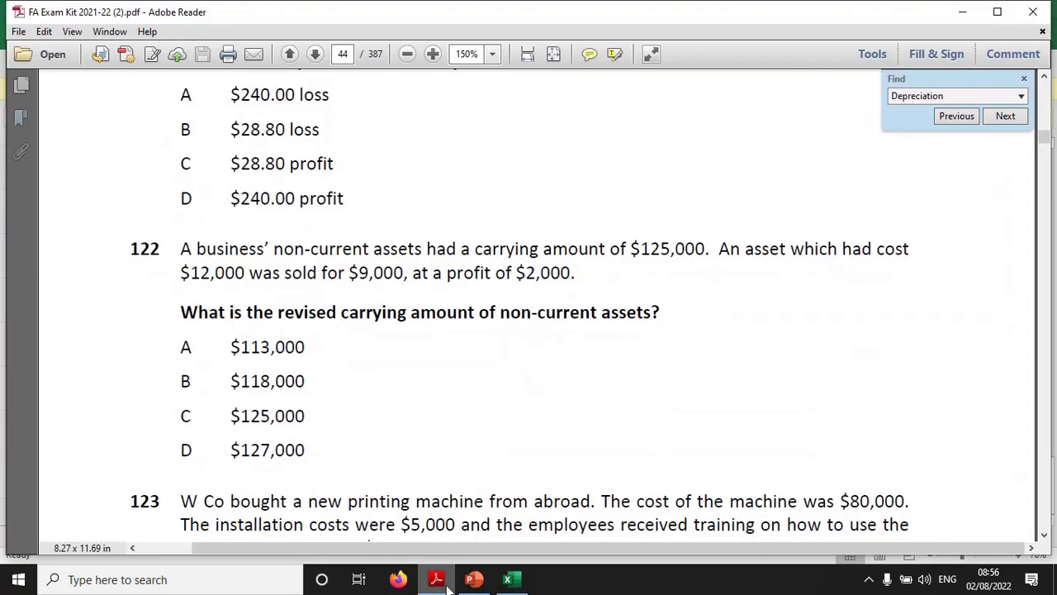
click(445, 583)
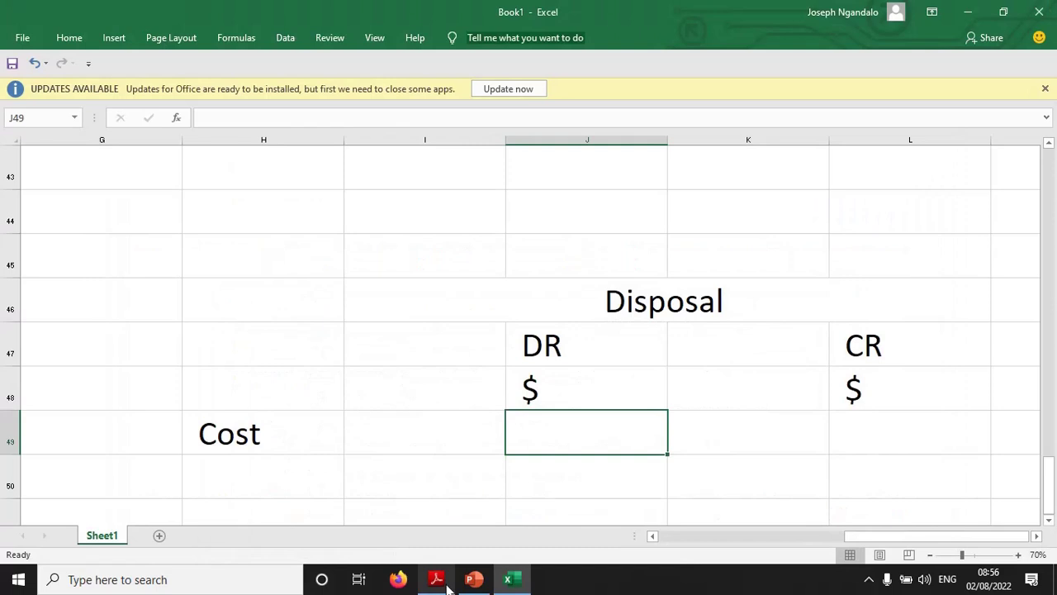
text(12,000)
key(Return)
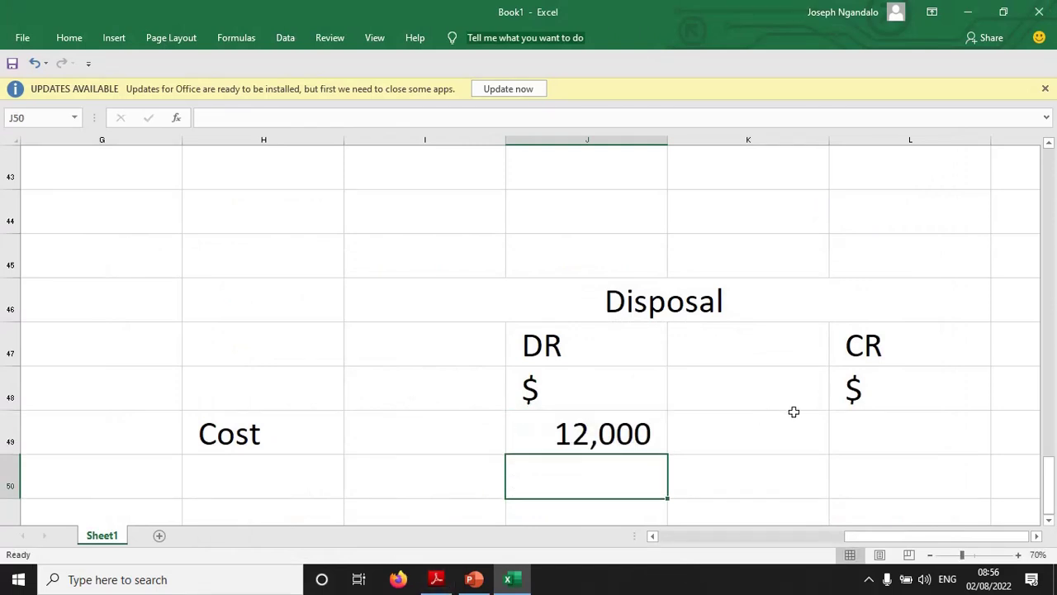
drag(603, 365, 868, 435)
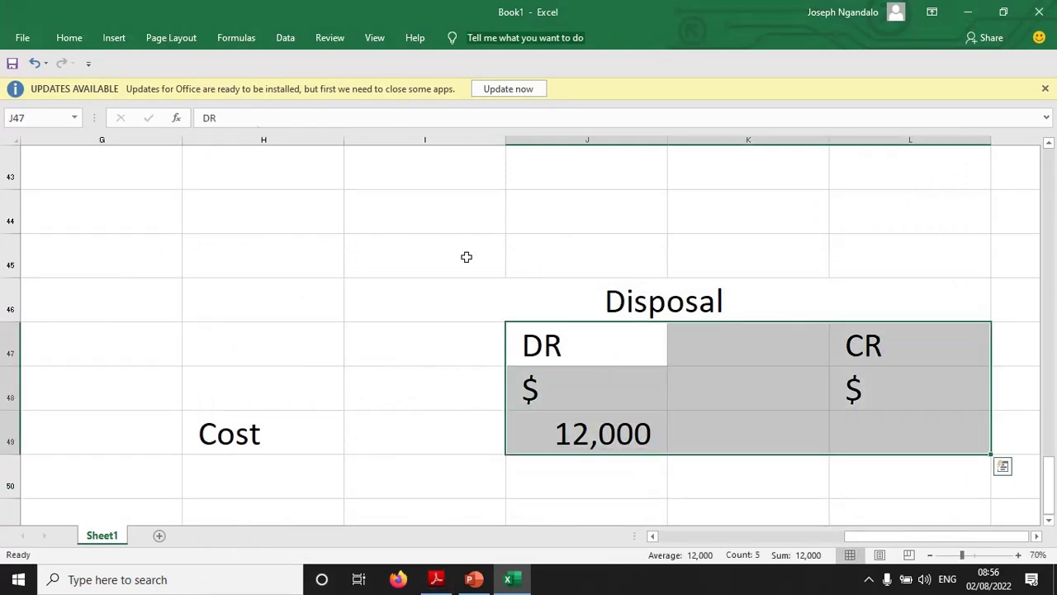
click(58, 40)
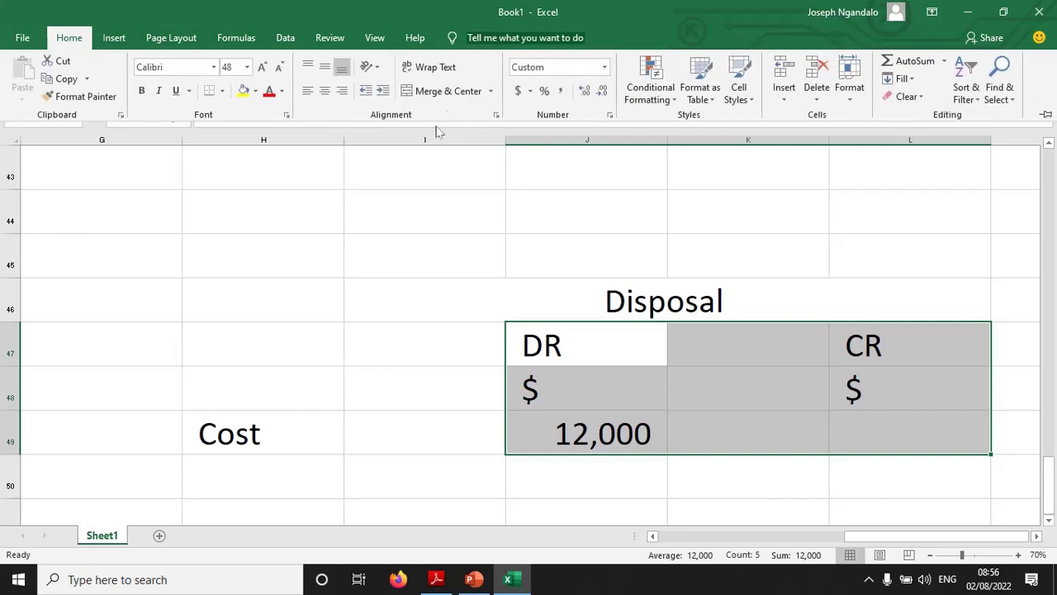
click(561, 359)
click(564, 335)
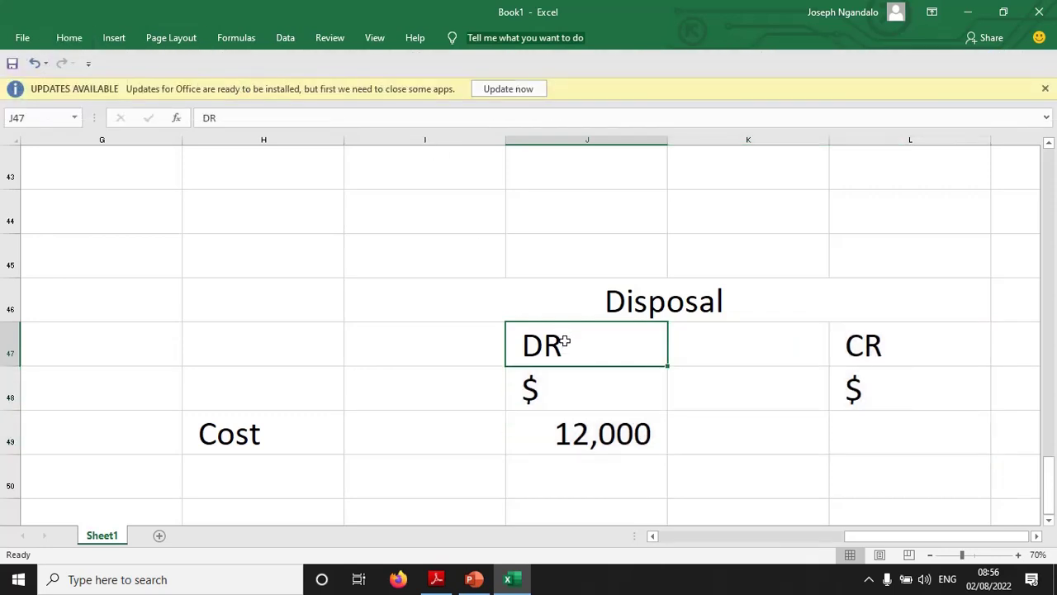
Step: Right-align the DR and CR columns of the disposal account, from J47 and L47 downwards
drag(567, 332, 570, 520)
click(69, 38)
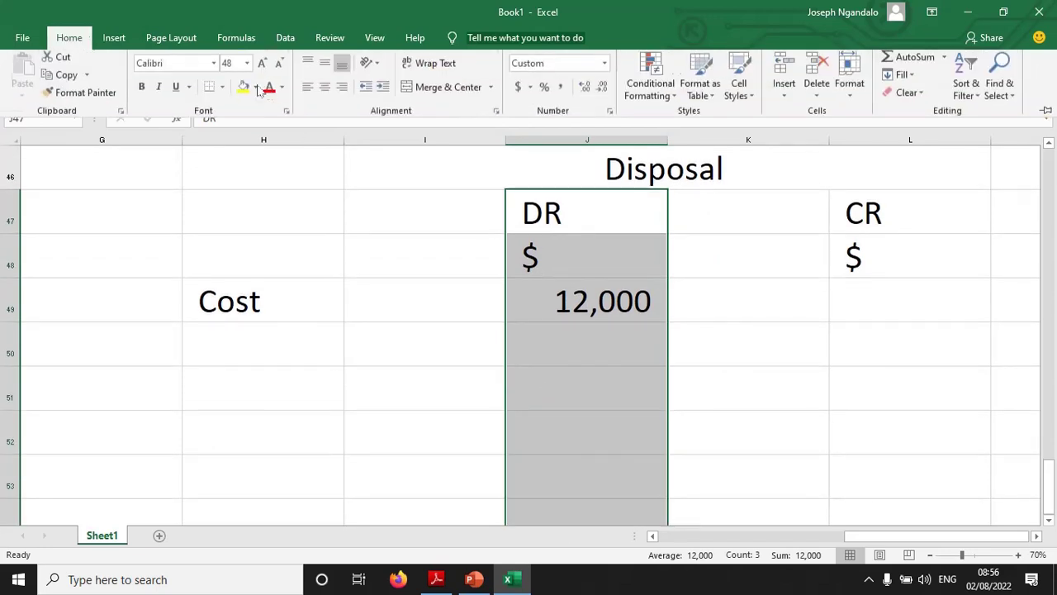
click(342, 92)
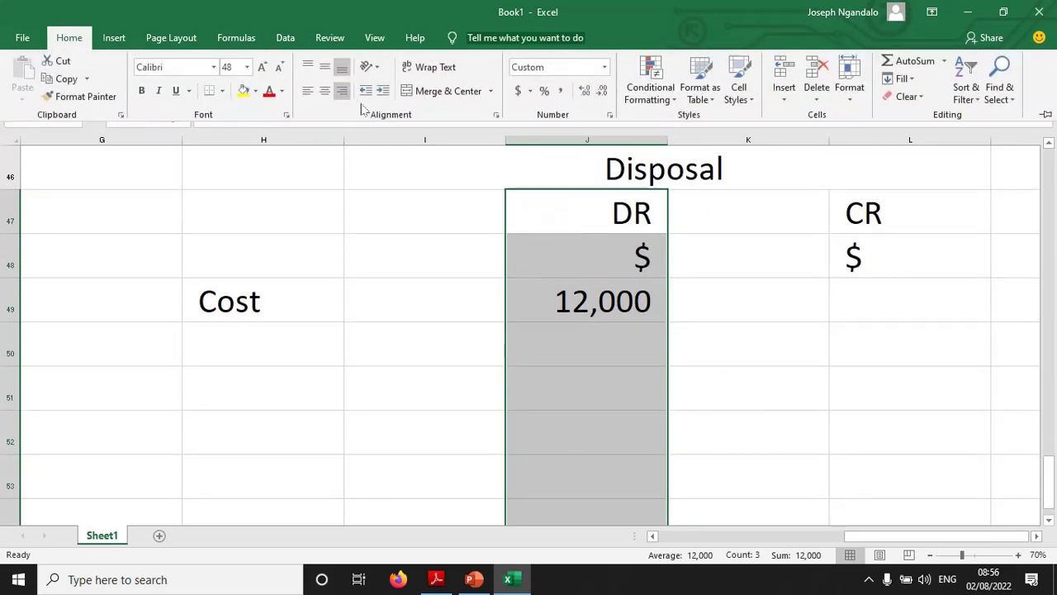
drag(850, 212, 864, 448)
click(69, 38)
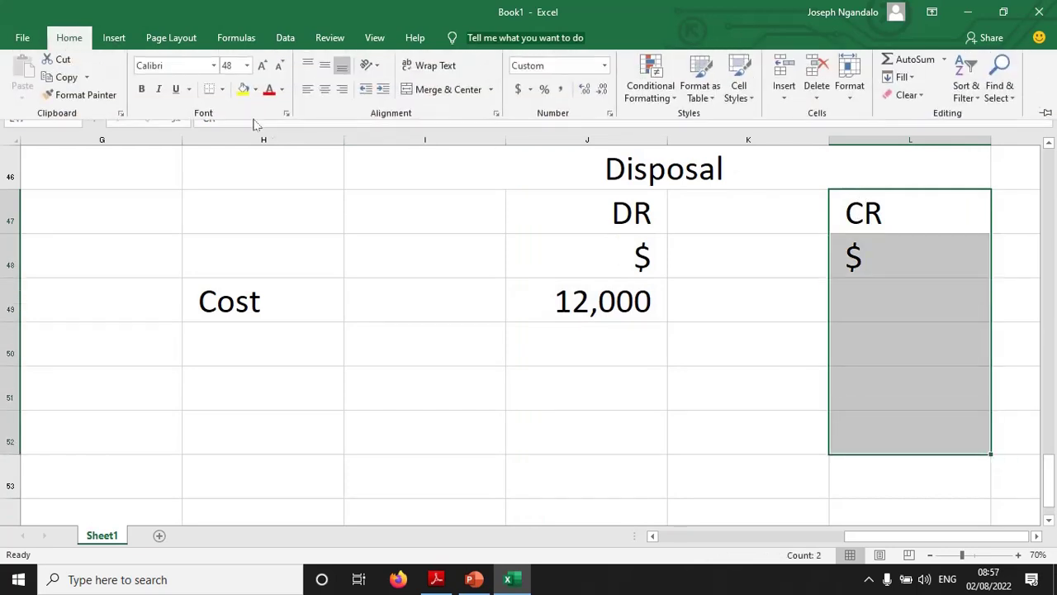
click(345, 94)
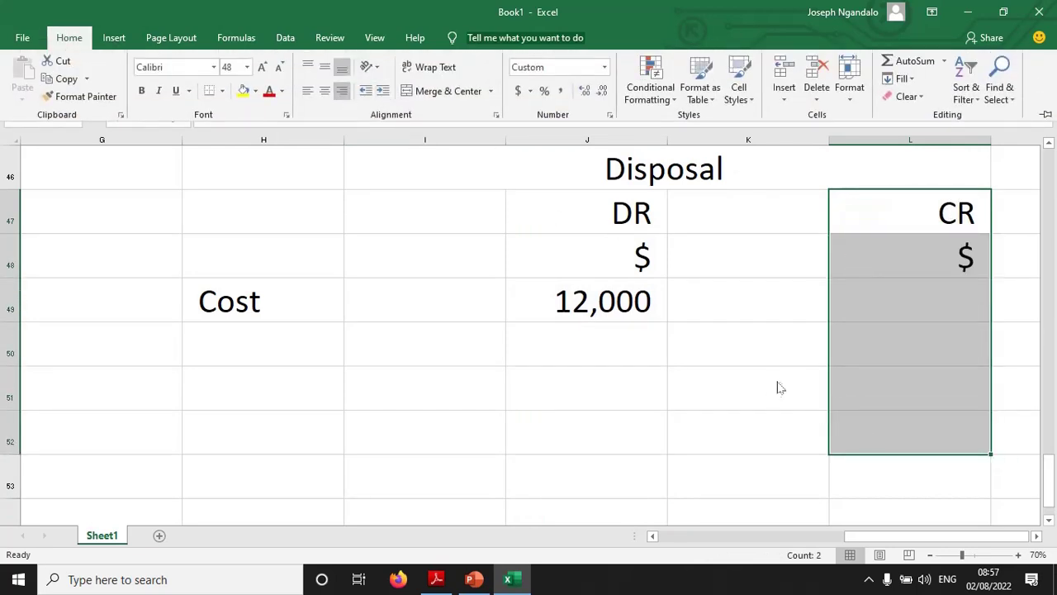
Step: Check the sale proceeds in question 122, and enter "Cash" in K49 with 9,000 in L49
click(722, 313)
click(437, 579)
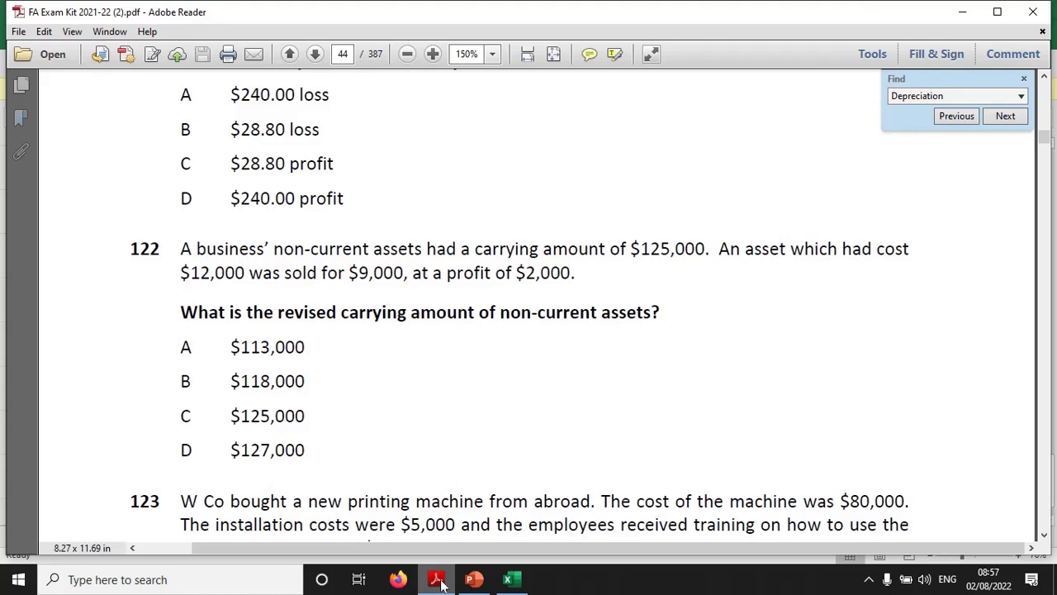
click(510, 579)
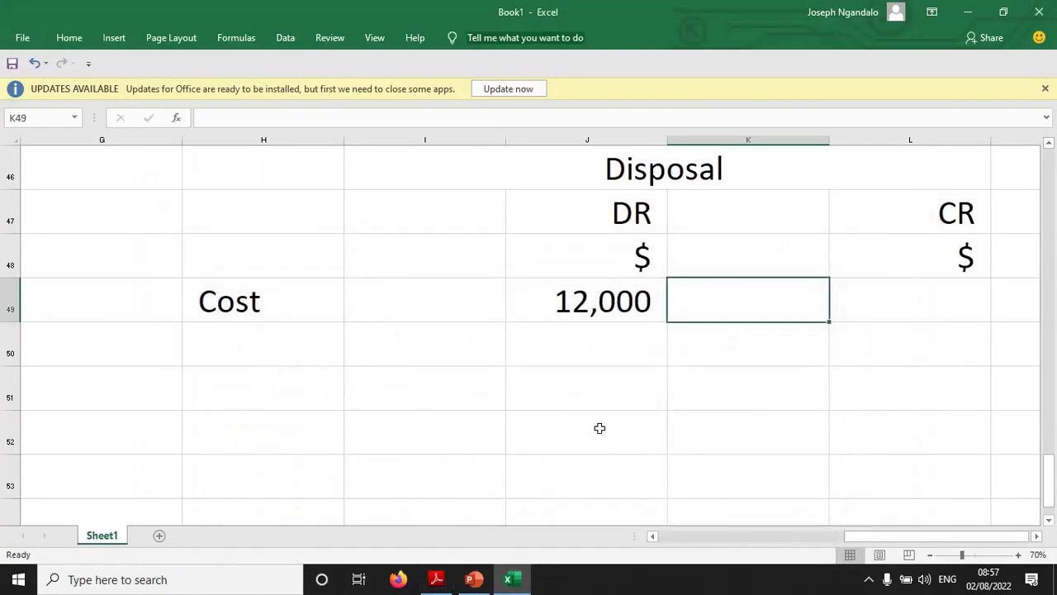
text(Cash)
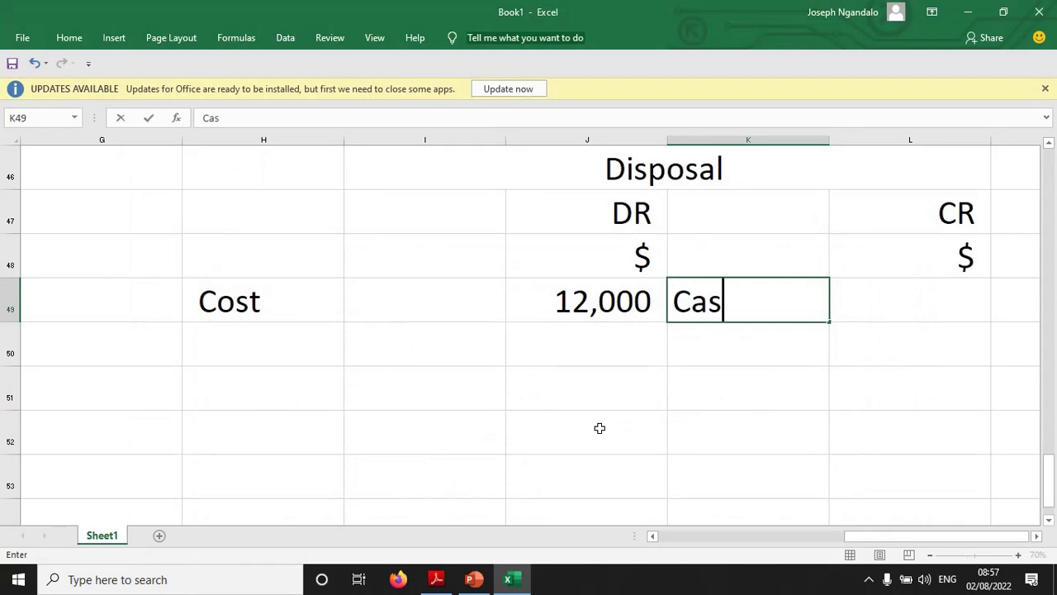
click(905, 301)
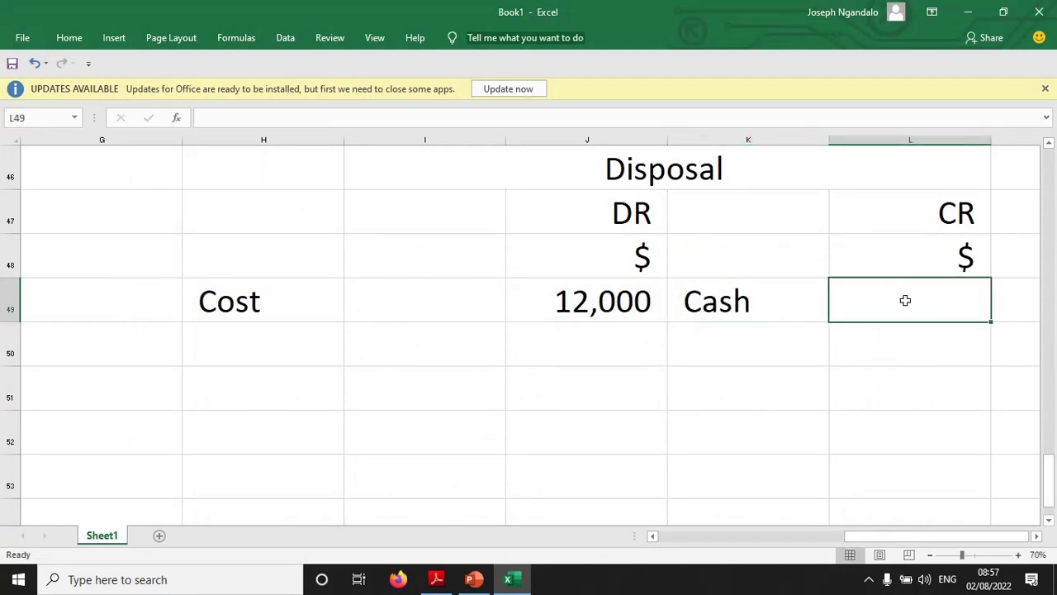
text(9000)
key(Return)
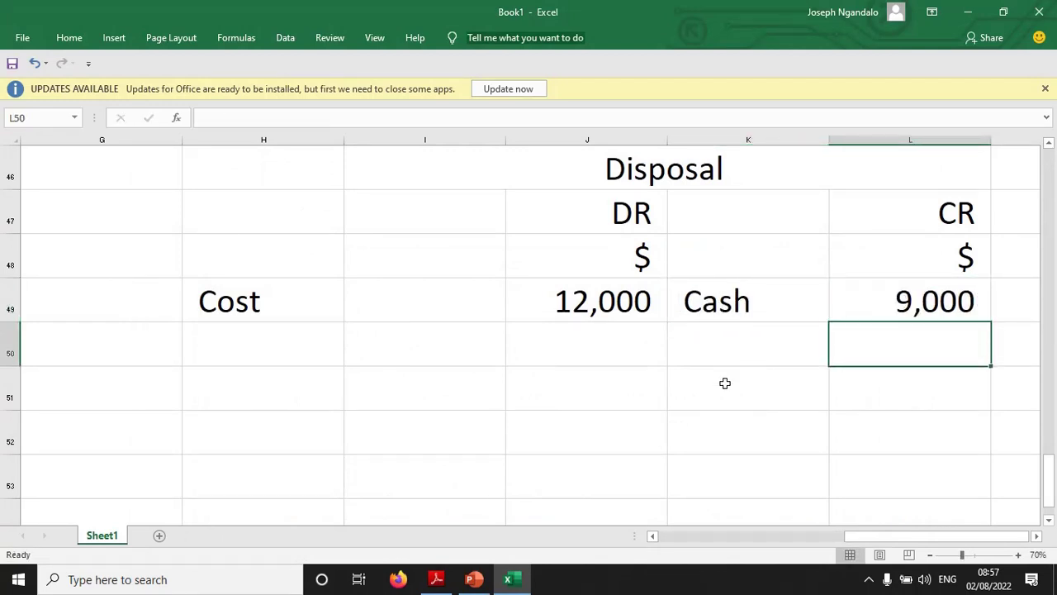
Step: Enter the label "Profit" in H50 and the disposal profit of 2,000 in J50
click(742, 335)
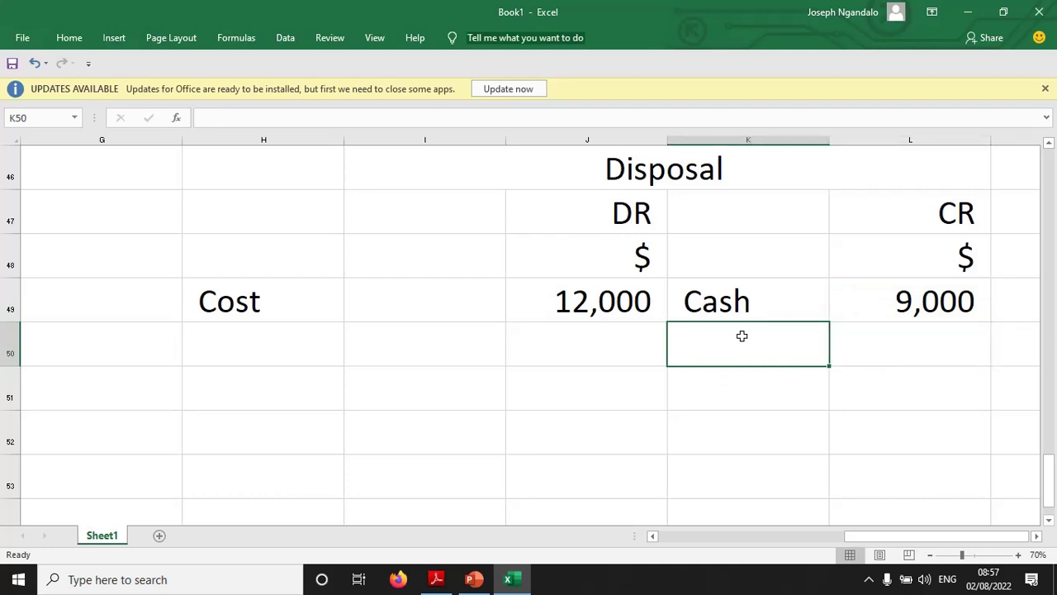
click(265, 351)
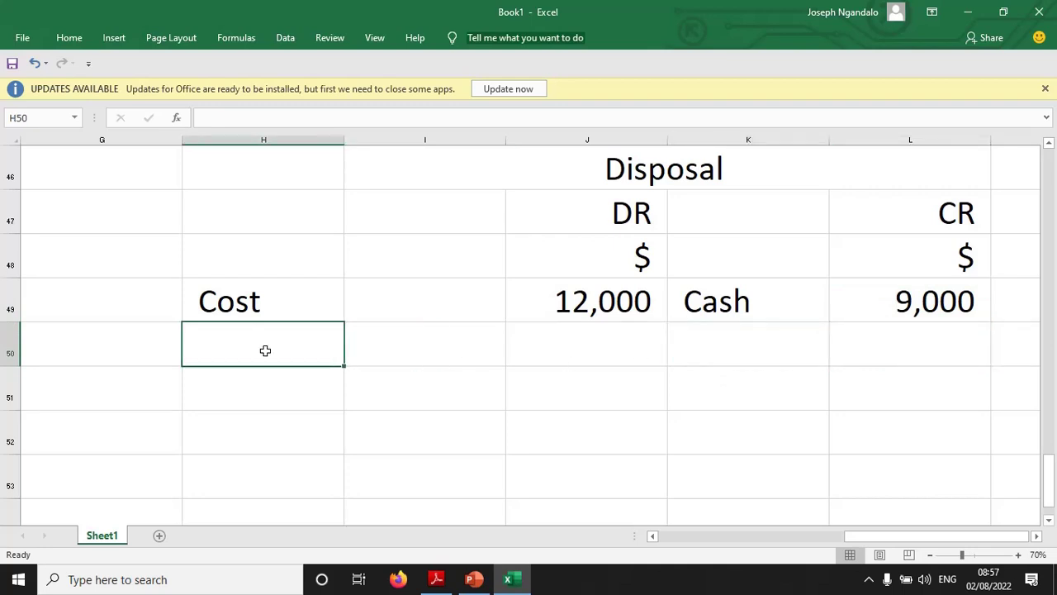
text(Profit)
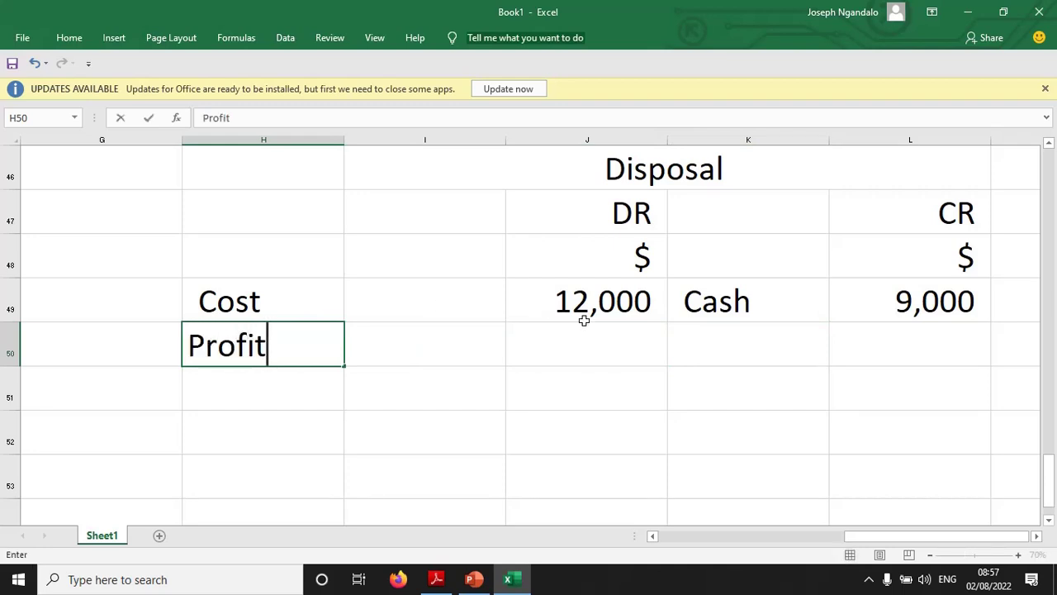
click(598, 345)
text(2000)
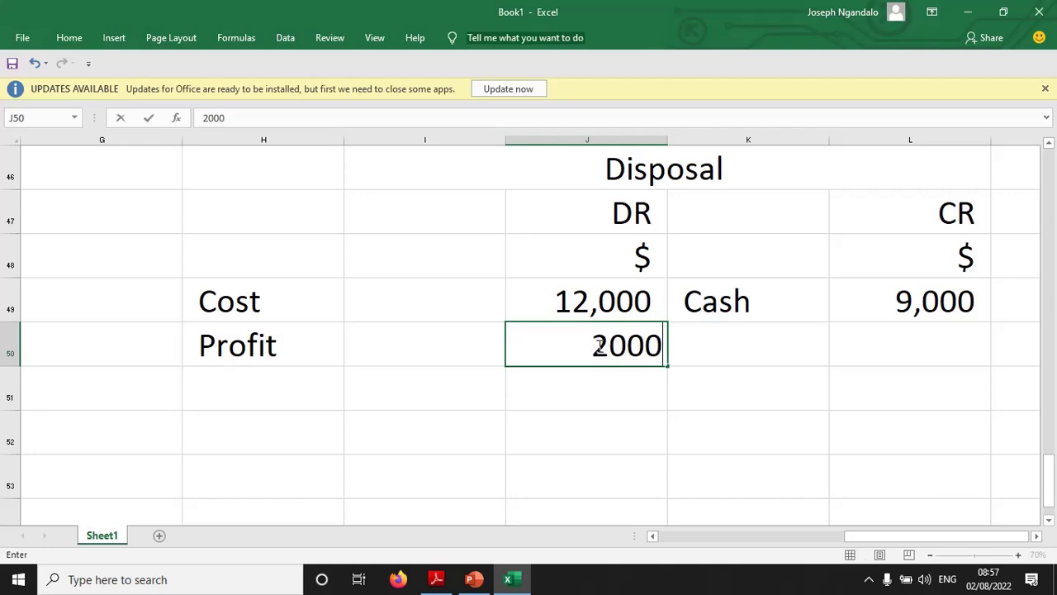
key(Return)
Step: Move the Cash entry and its amount from K49:L49 down to K51:L51
drag(771, 293, 917, 312)
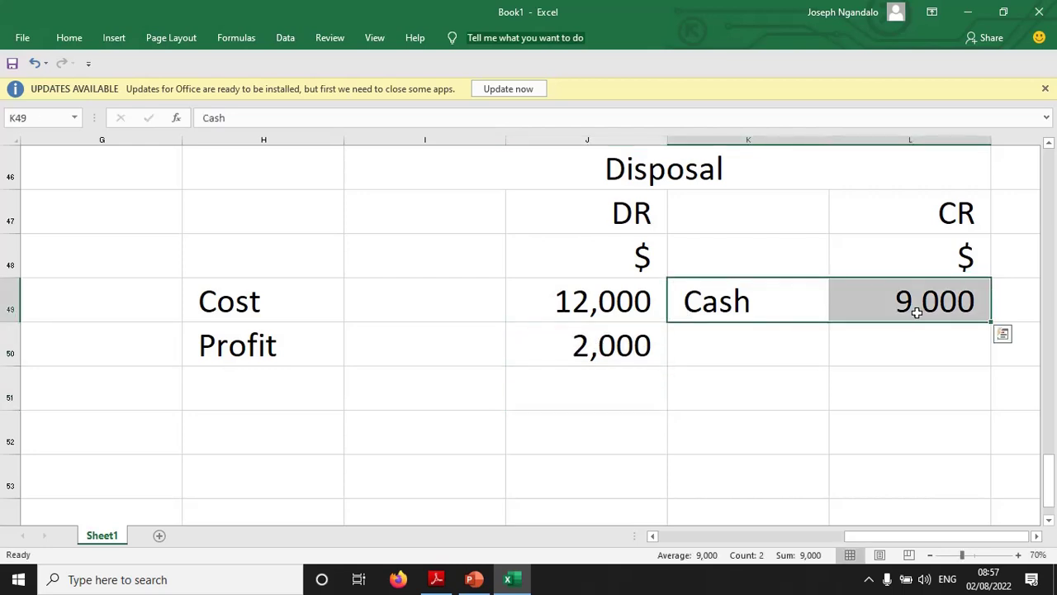
key(ctrl+c)
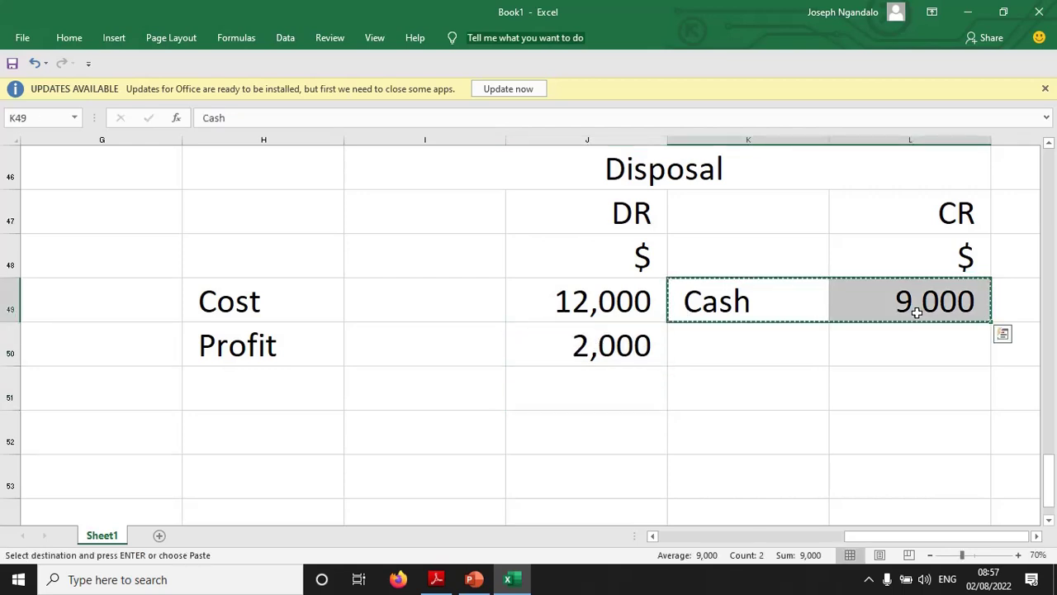
click(767, 384)
key(Return)
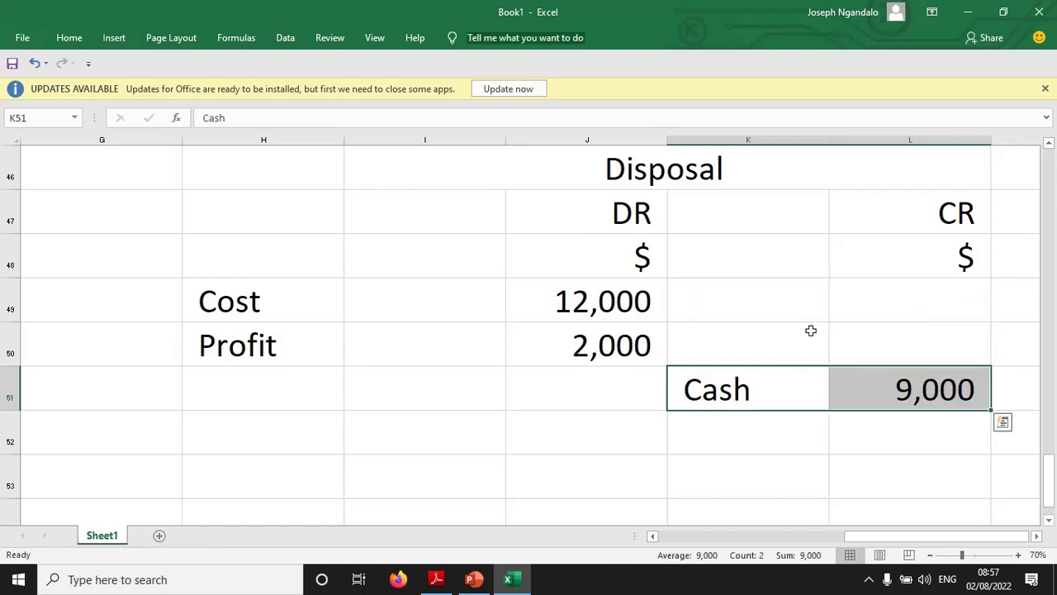
Step: Enter the label "Dep" in K50, above the Cash entry
click(776, 312)
click(727, 336)
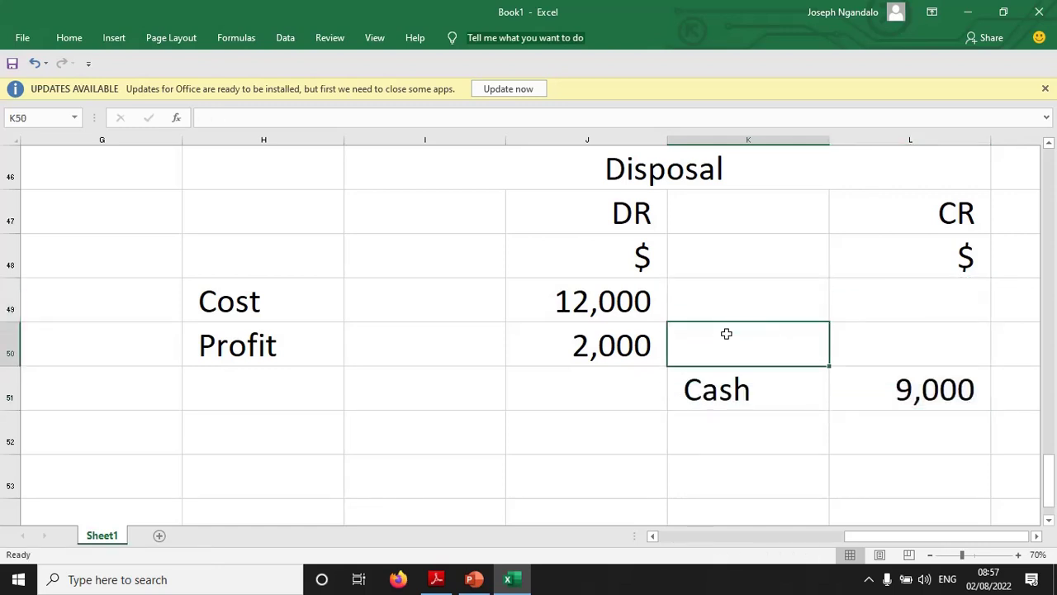
text(De)
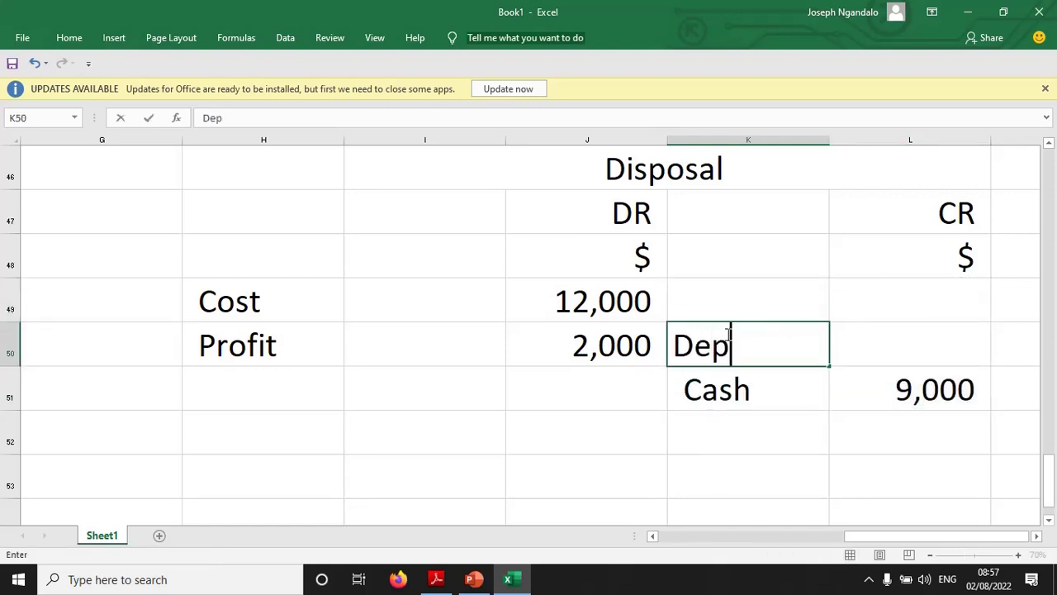
text(p)
click(916, 354)
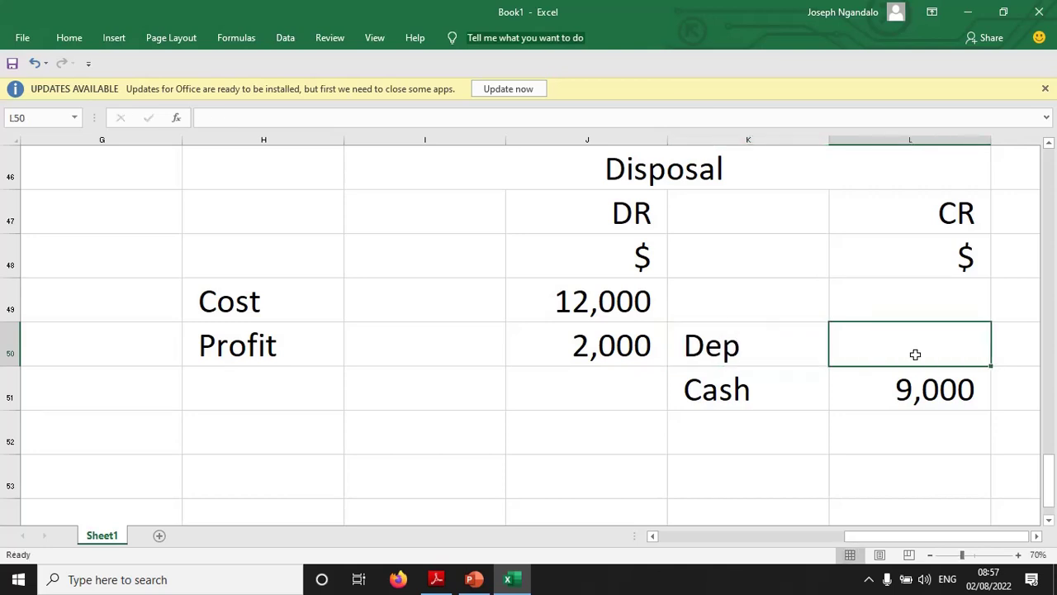
Step: Enter the account total of 14,000 on both sides, in J52 and L52
click(916, 441)
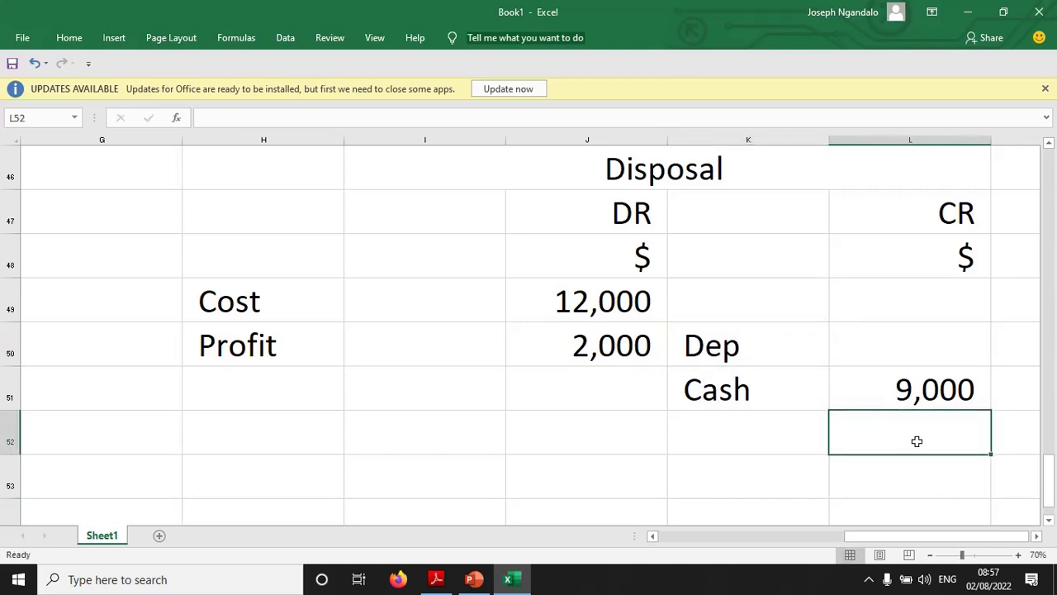
click(601, 424)
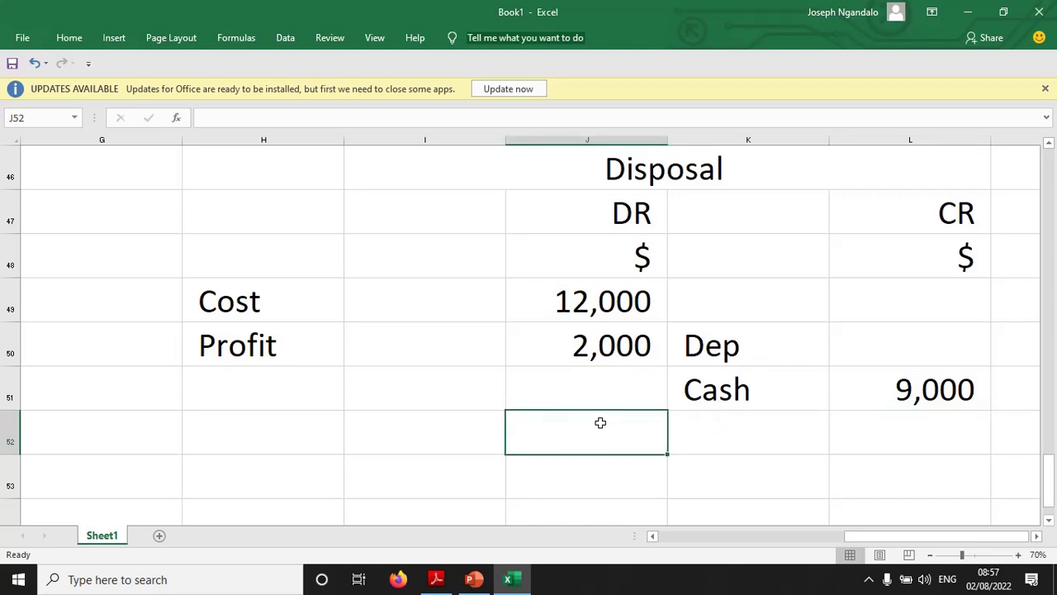
text(14000)
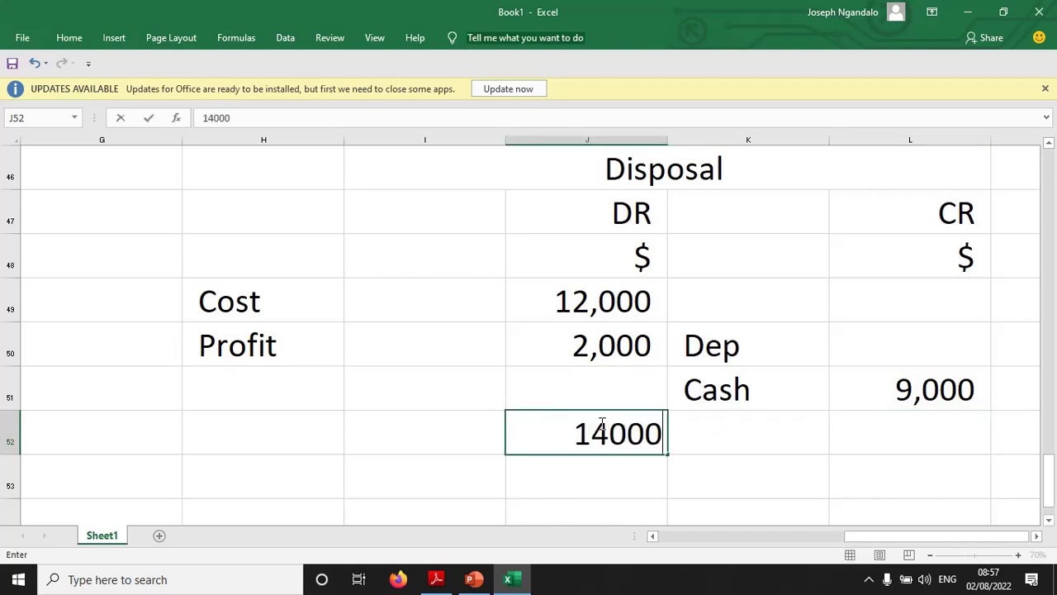
key(Tab)
key(Tab)
text(14000)
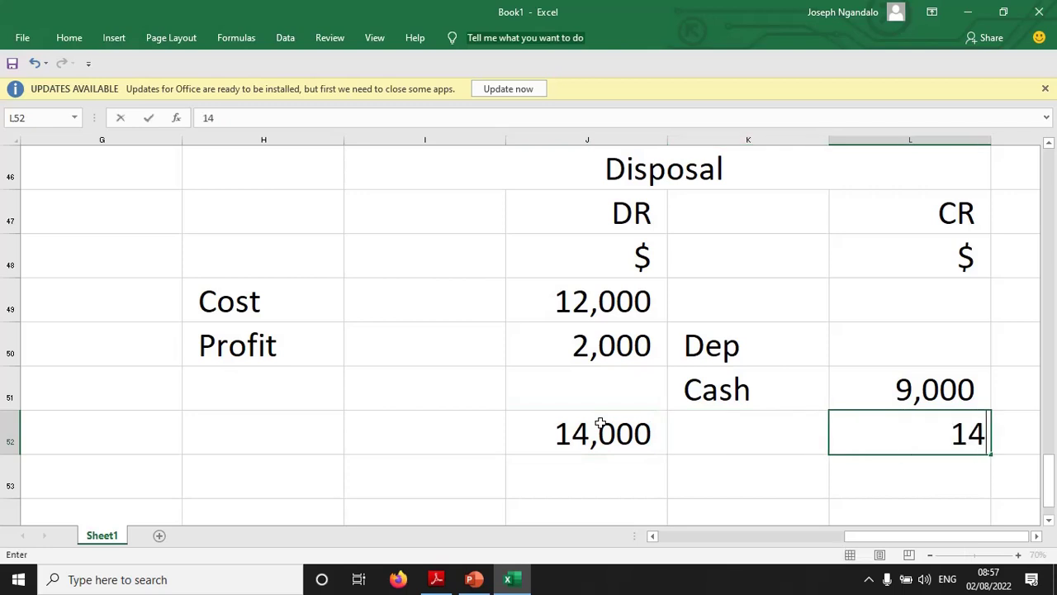
Step: Enter the balancing depreciation figure of 5,000 beside "Dep" in L50
click(912, 342)
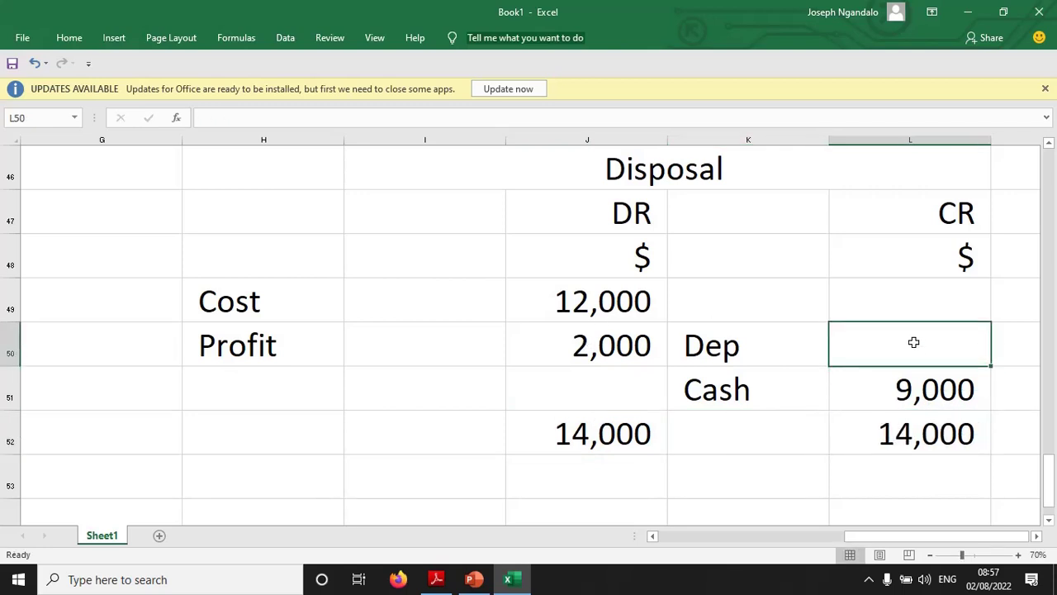
text(5000)
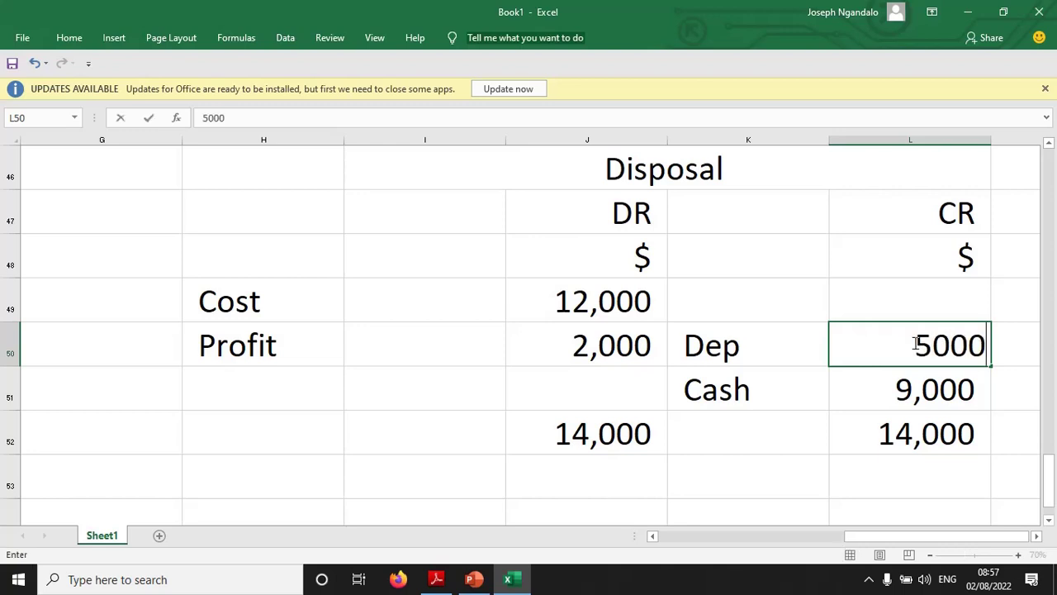
key(Return)
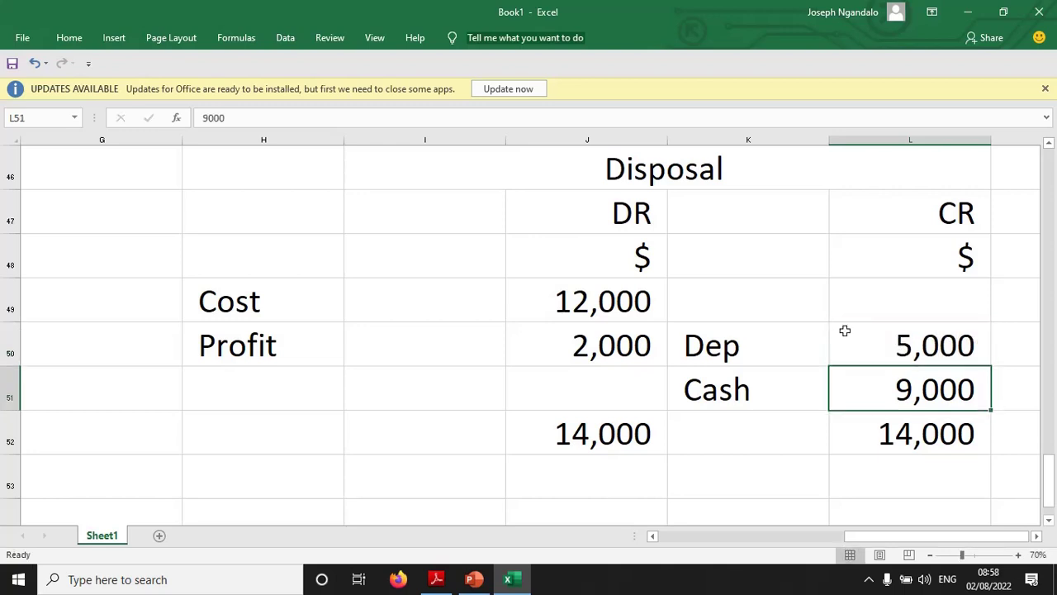
click(765, 255)
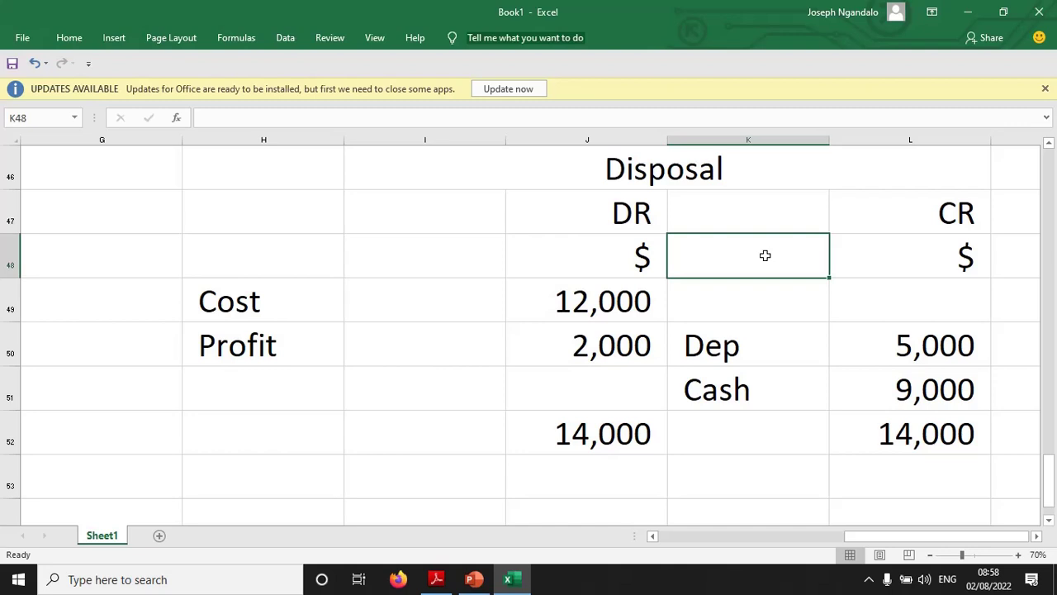
Step: Highlight the cost of 12,000 in J49 and the depreciation of 5,000 in L50 of the Disposal account with yellow fill
drag(917, 347, 917, 377)
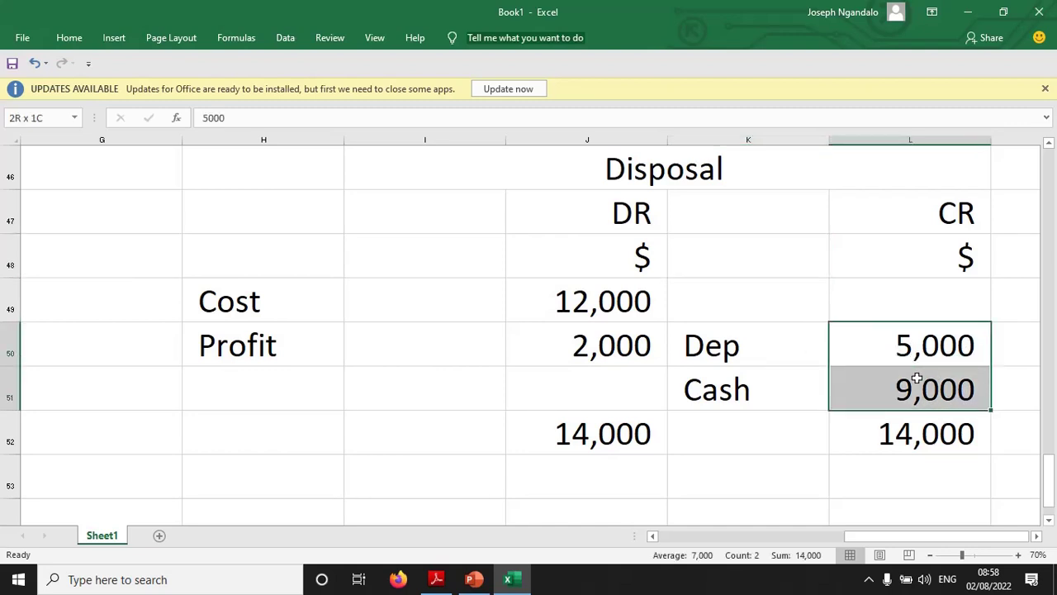
click(735, 296)
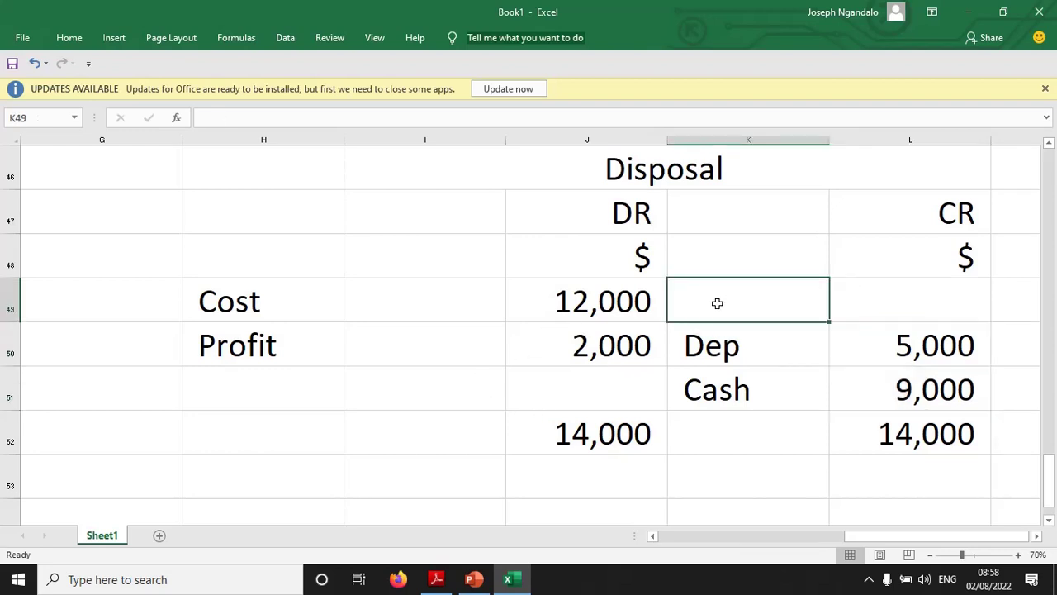
click(610, 307)
click(69, 38)
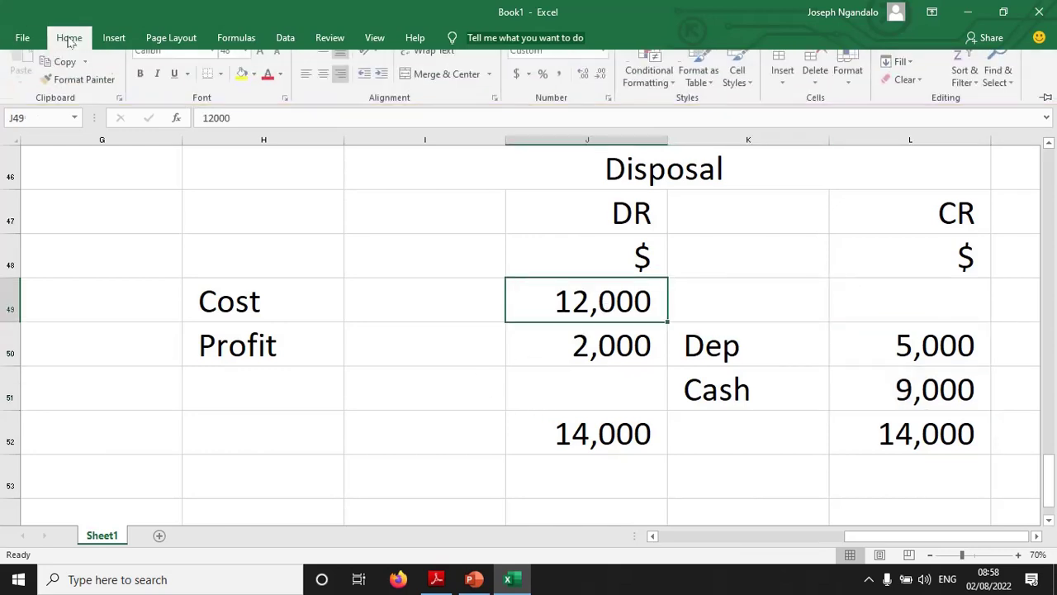
click(243, 91)
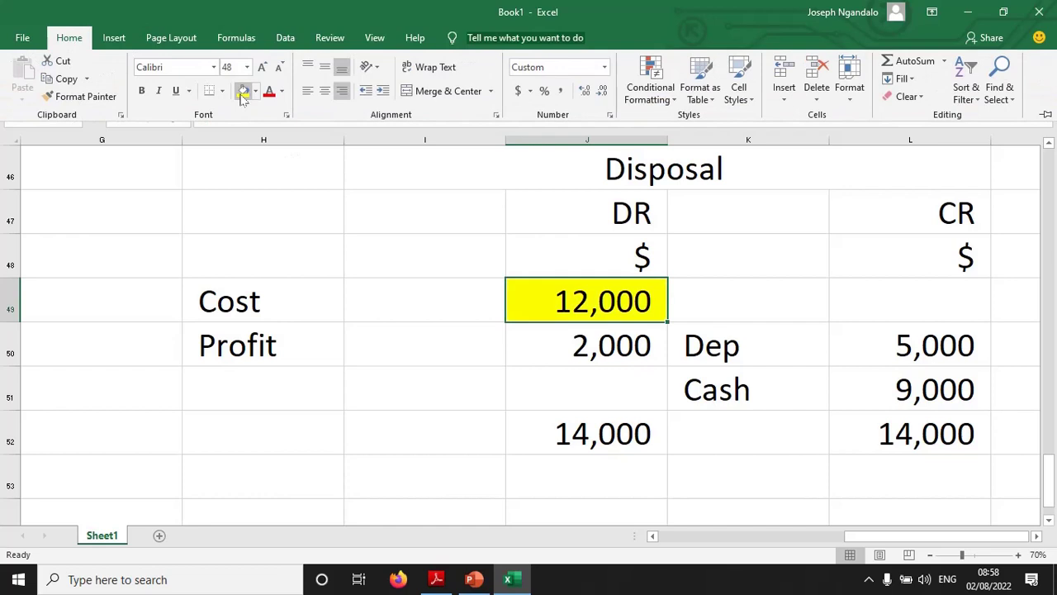
click(927, 338)
click(927, 338)
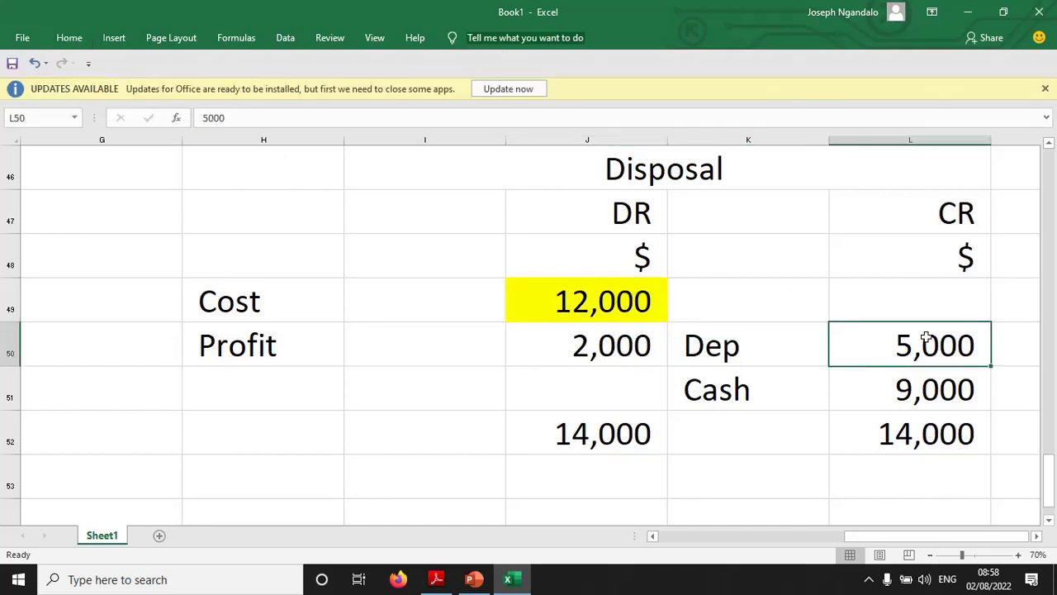
click(70, 38)
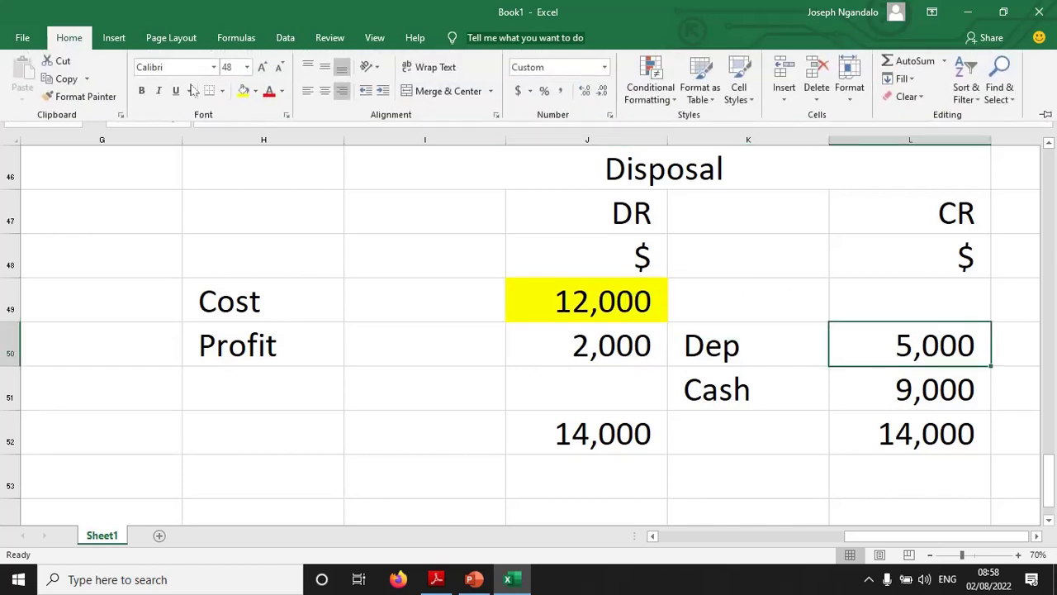
click(243, 92)
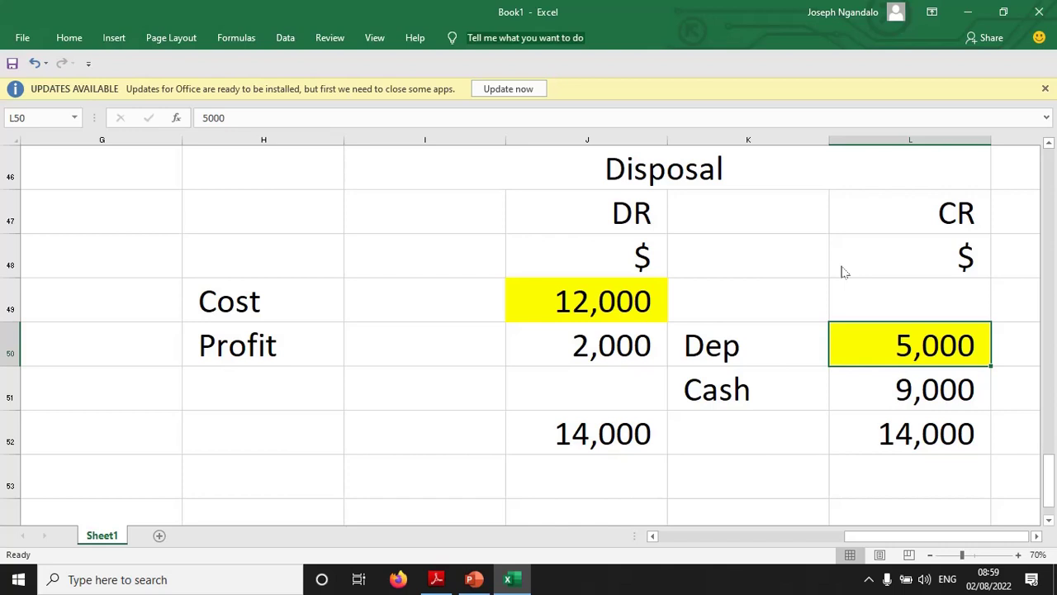
Step: Enter -7000 in D47 as the amount for "Ommited CV (W1)" beneath the NCA Register balance
drag(930, 538, 725, 551)
click(497, 204)
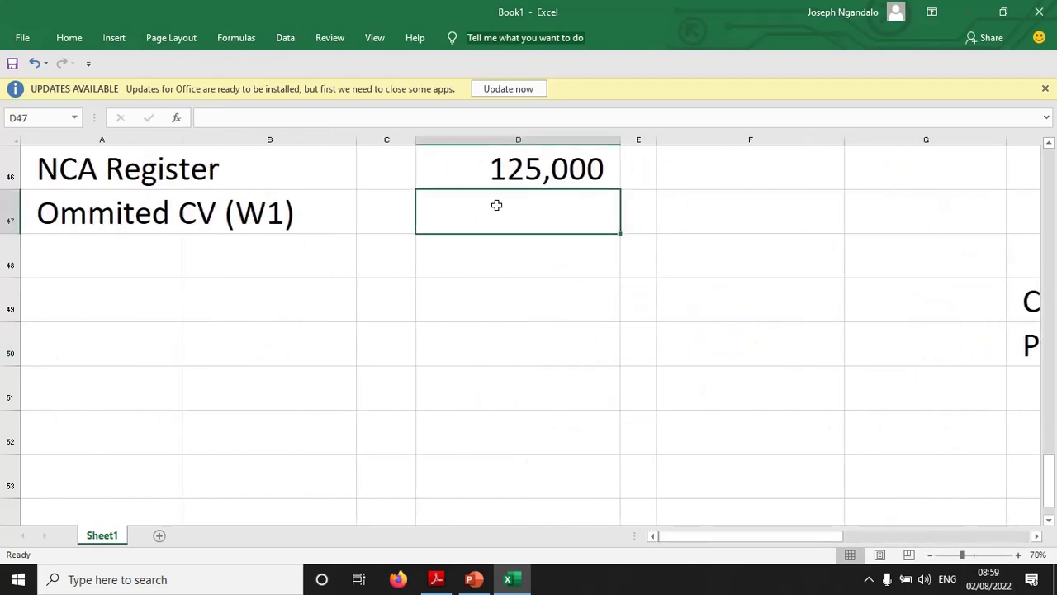
text(-7)
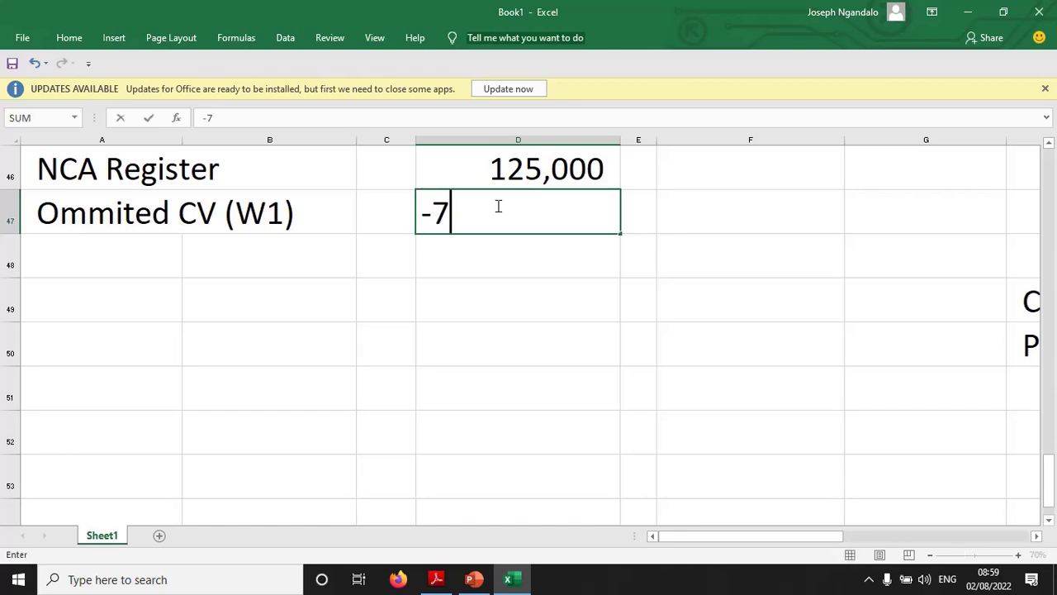
text(000)
key(Return)
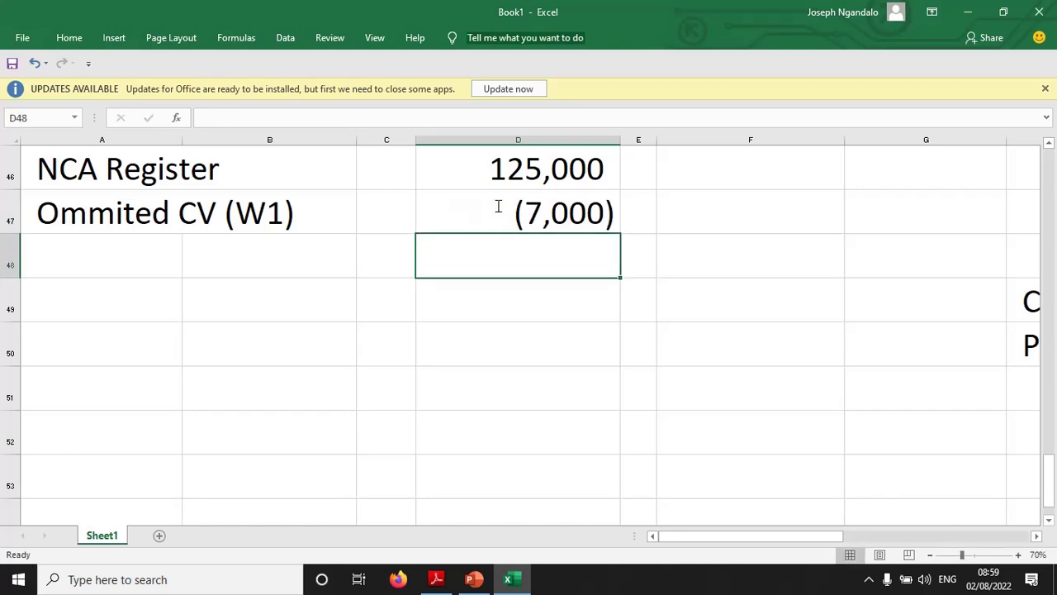
Step: Total D46:D47 with AutoSum in D48 and label the row "Revised amount" in A48
click(70, 38)
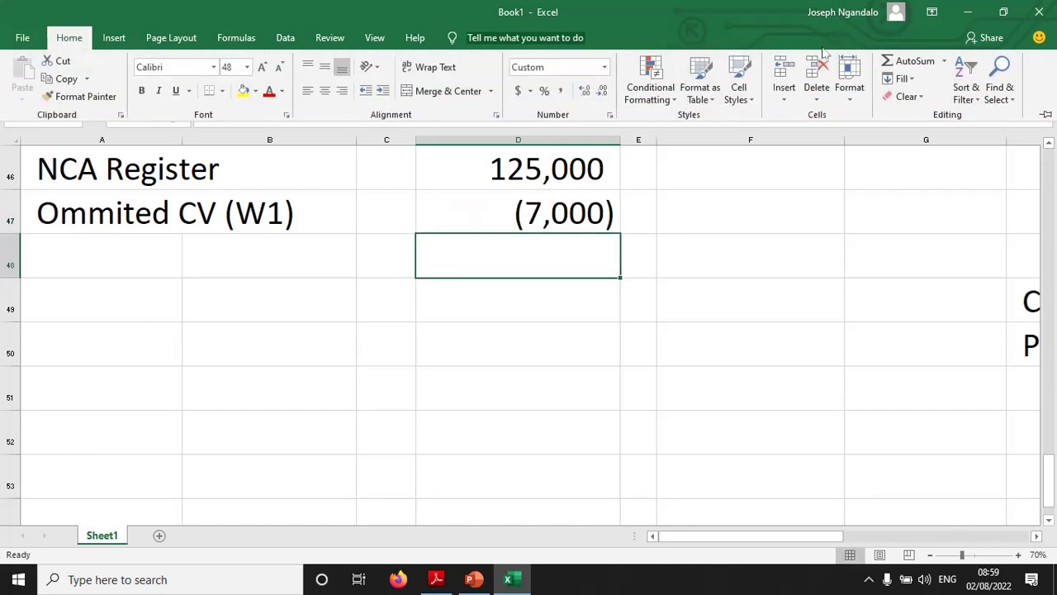
click(917, 63)
key(Return)
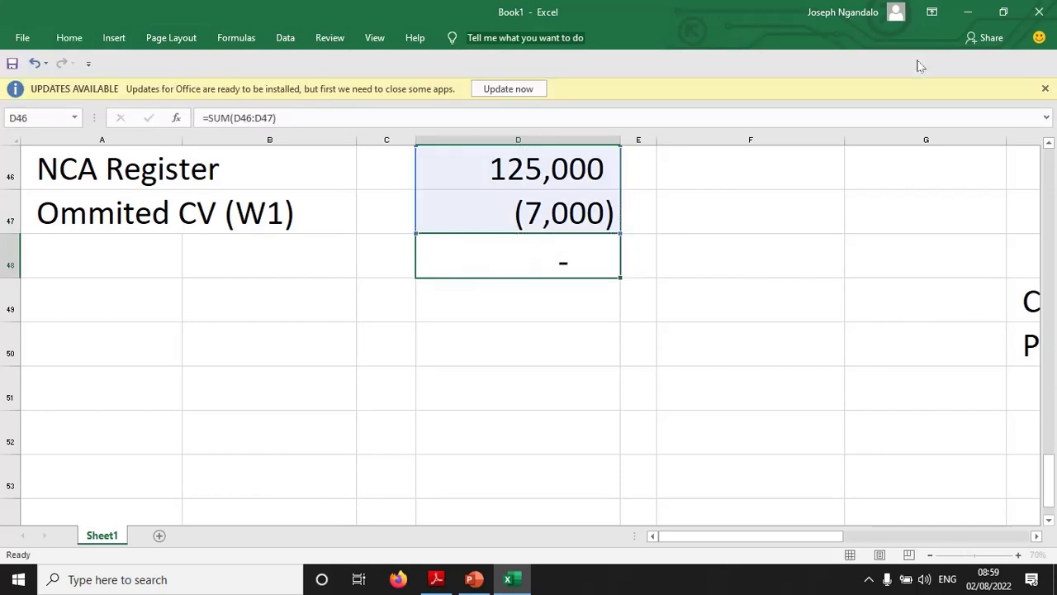
click(178, 271)
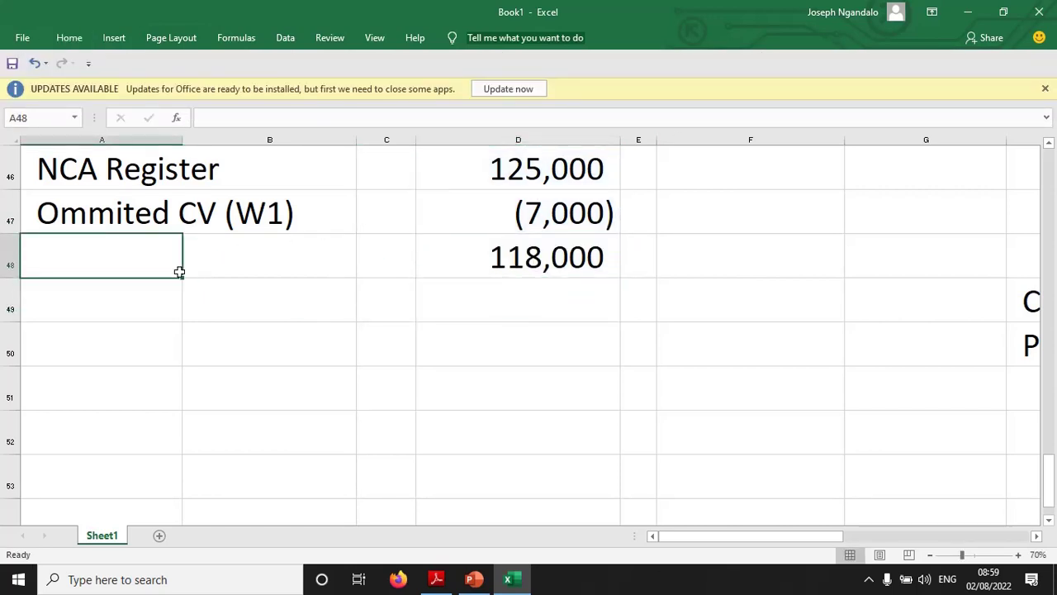
text(Revised )
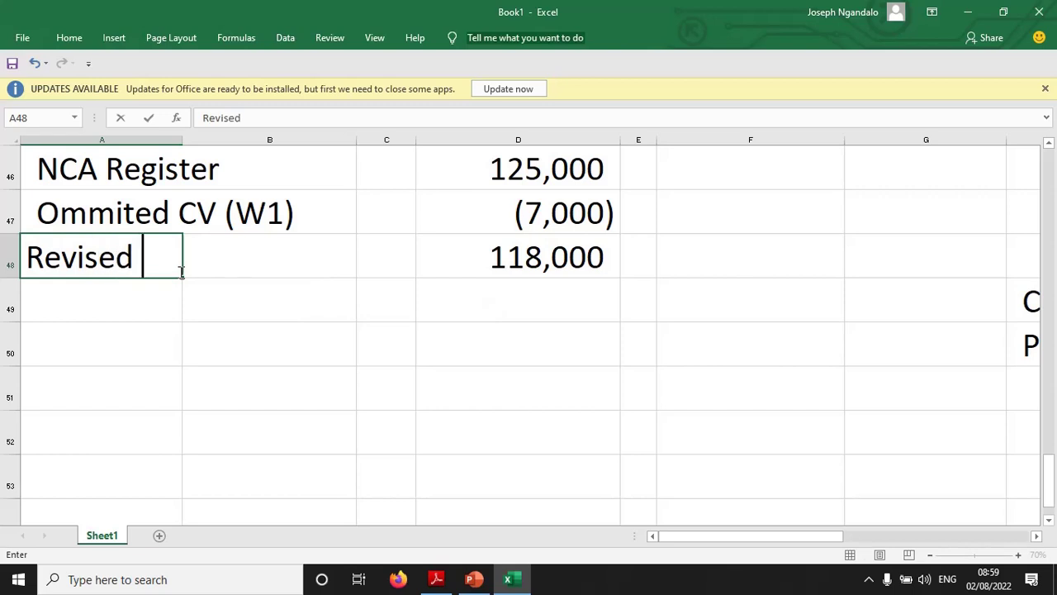
text(amount)
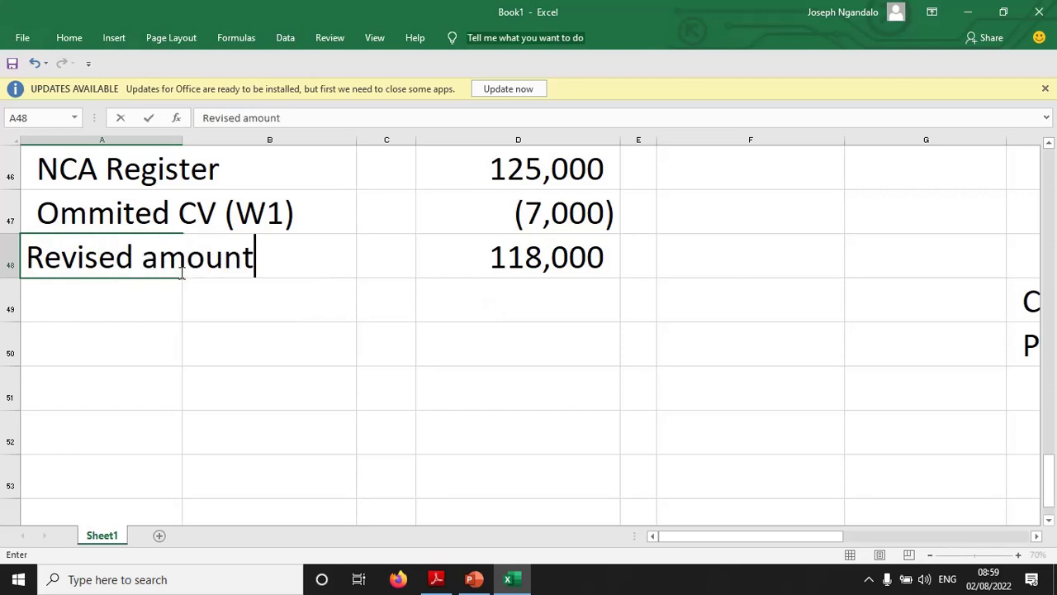
click(501, 316)
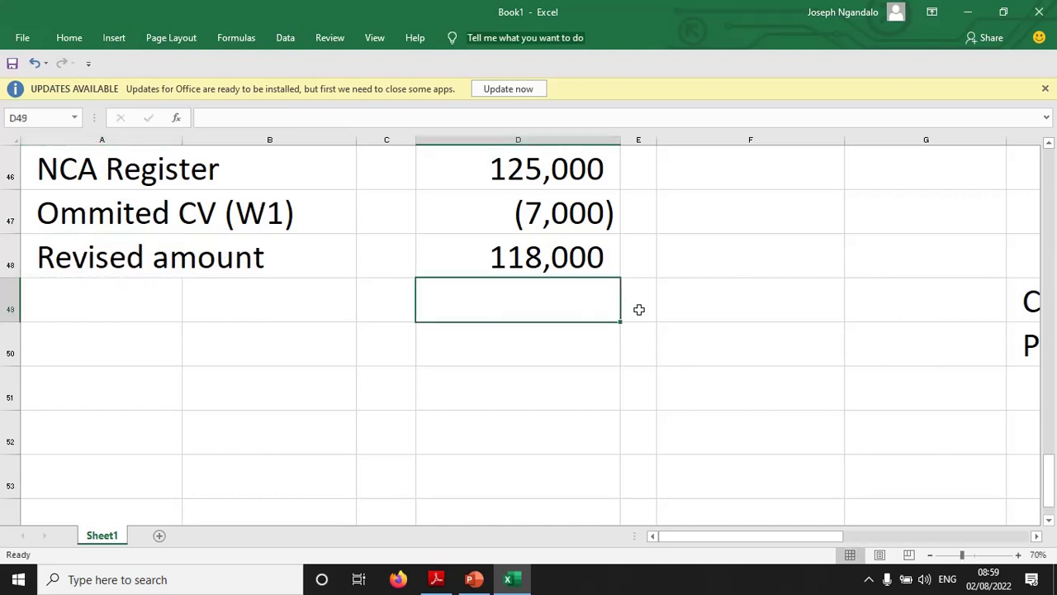
Step: Highlight the revised amount in D48 with yellow fill
click(547, 259)
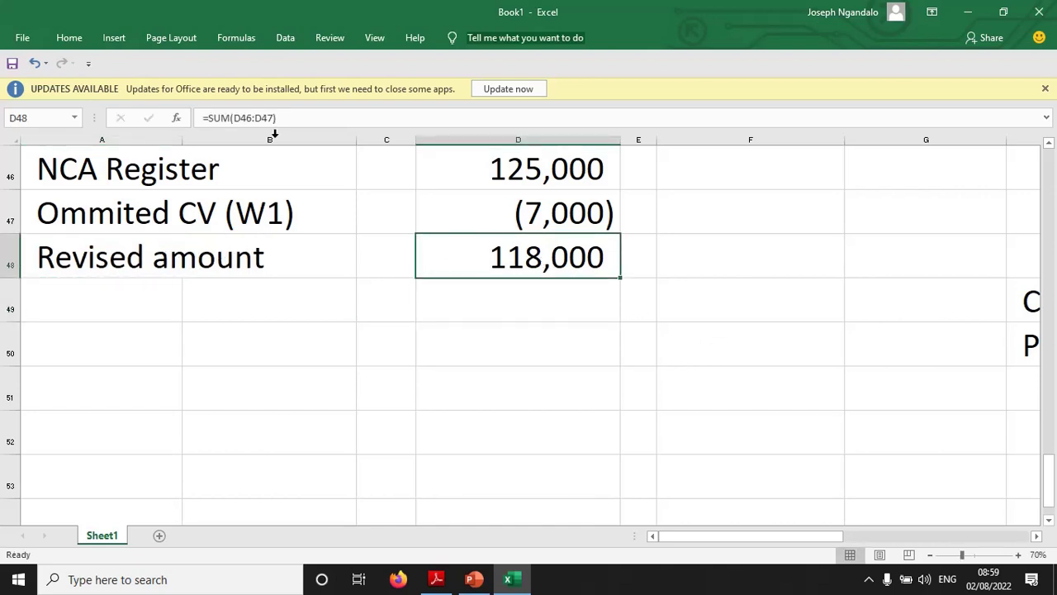
click(69, 38)
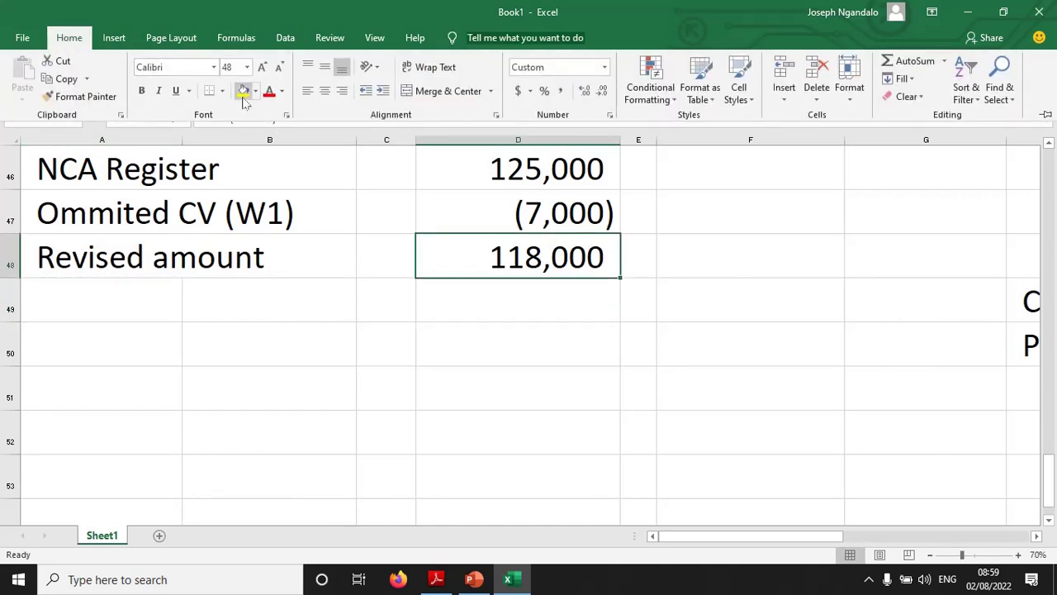
click(244, 90)
click(538, 349)
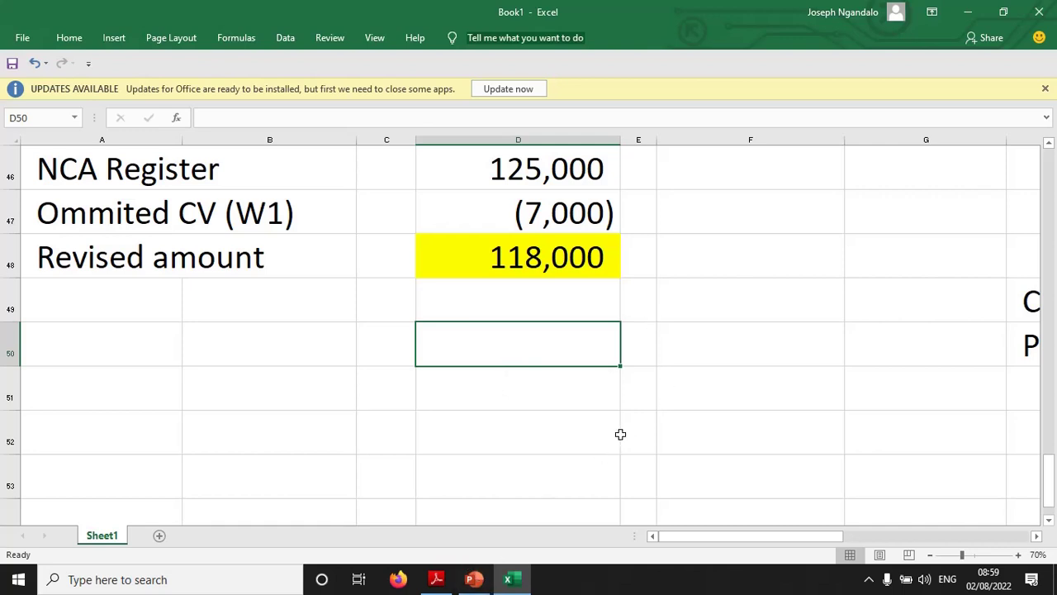
Step: Review the revised amount calculation together with the highlighted cost and depreciation entries in the Disposal account
scroll(620, 433, up, 1)
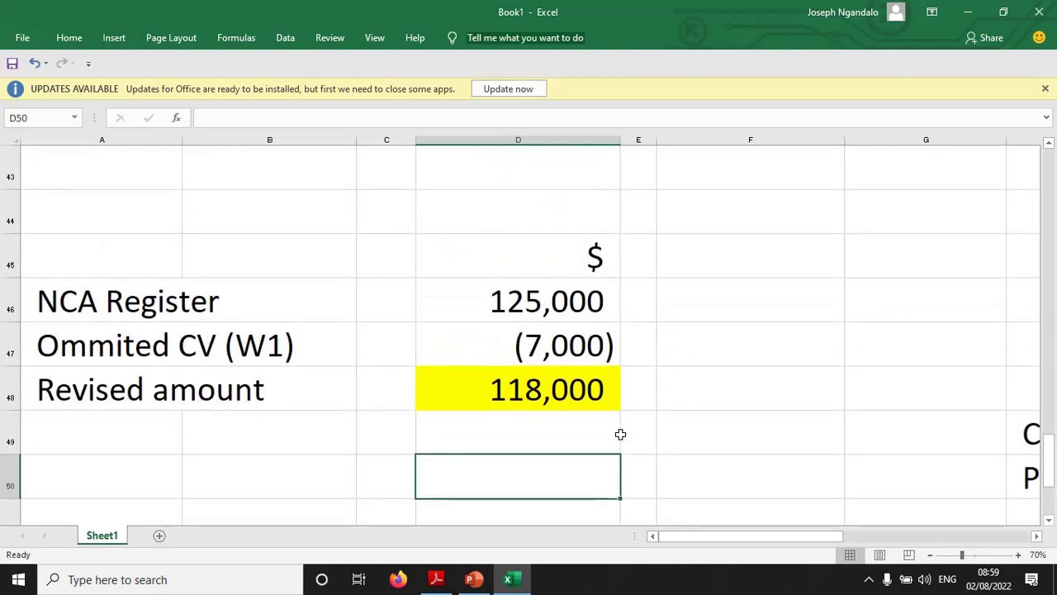
drag(703, 543, 728, 543)
scroll(888, 487, right, 1)
scroll(888, 487, down, 1)
scroll(892, 466, down, 2)
scroll(892, 466, up, 1)
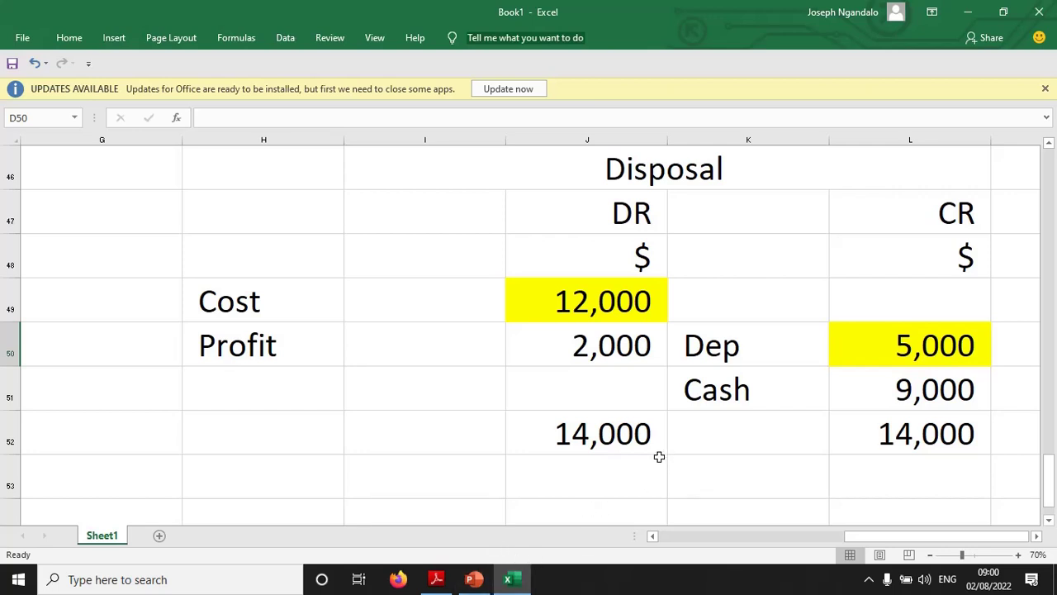
Step: Switch to the FA Class – Notes presentation in PowerPoint and start the slide show from slide 201, Session ten on Intangible Assets (IAS 38)
click(472, 582)
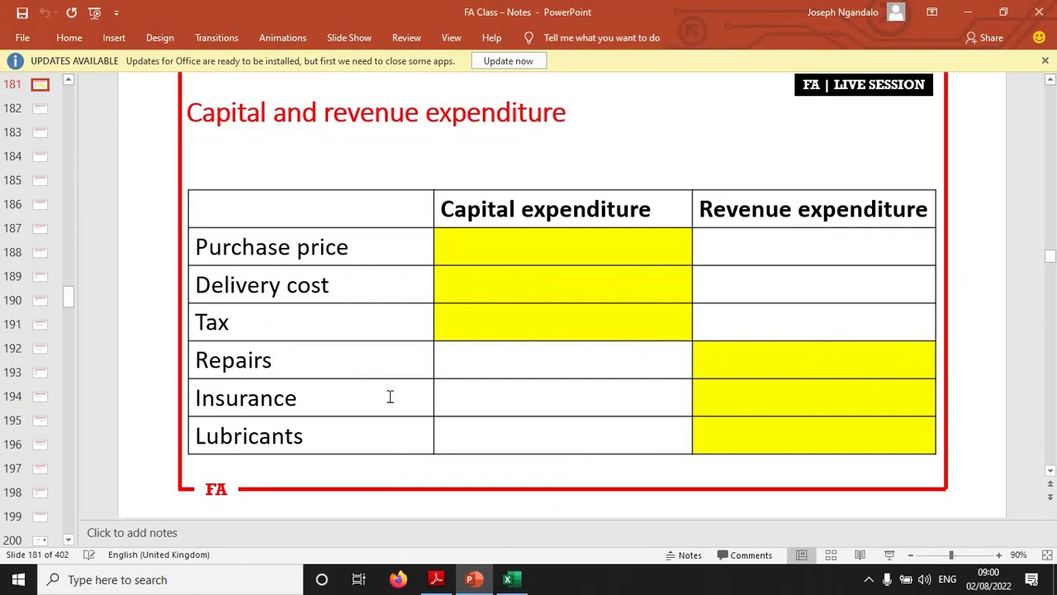
click(42, 110)
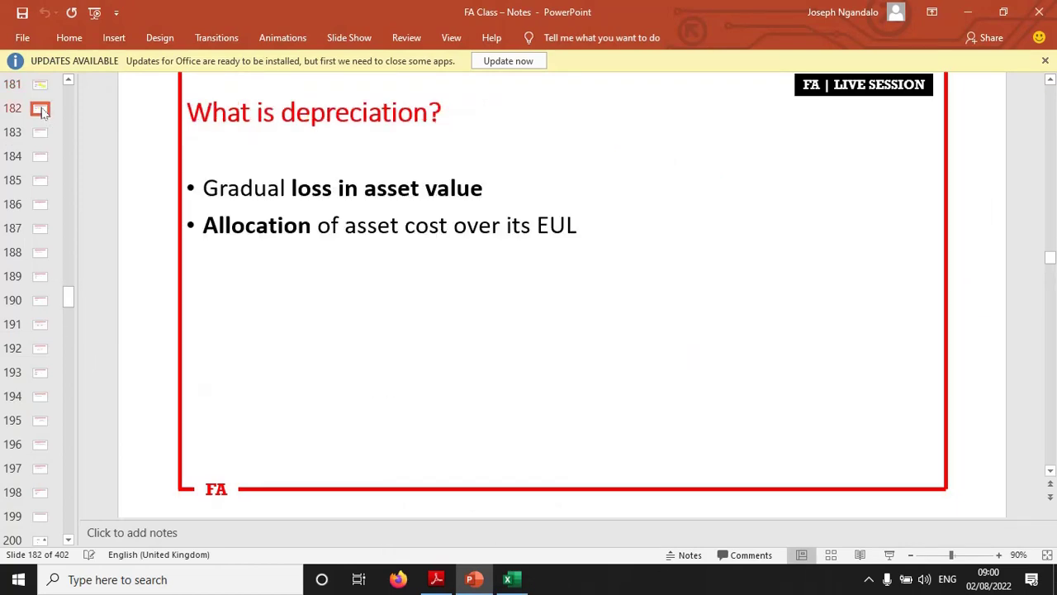
key(Down)
key(Down)
key(Down)
key(Down)
key(Down)
key(Down)
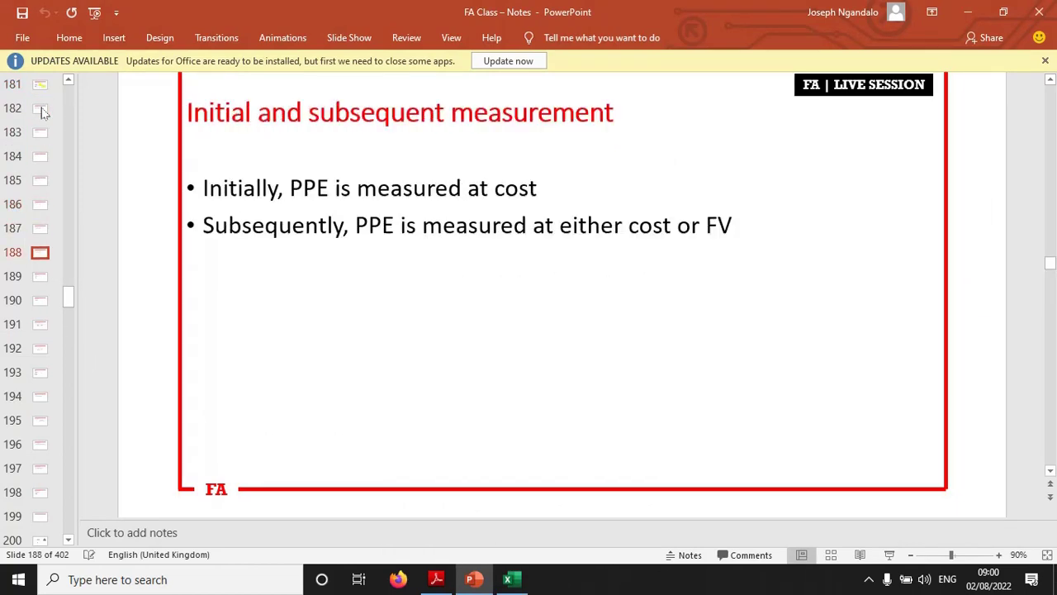
key(Down)
key(Down)
key(Down)
key(Down)
key(Down)
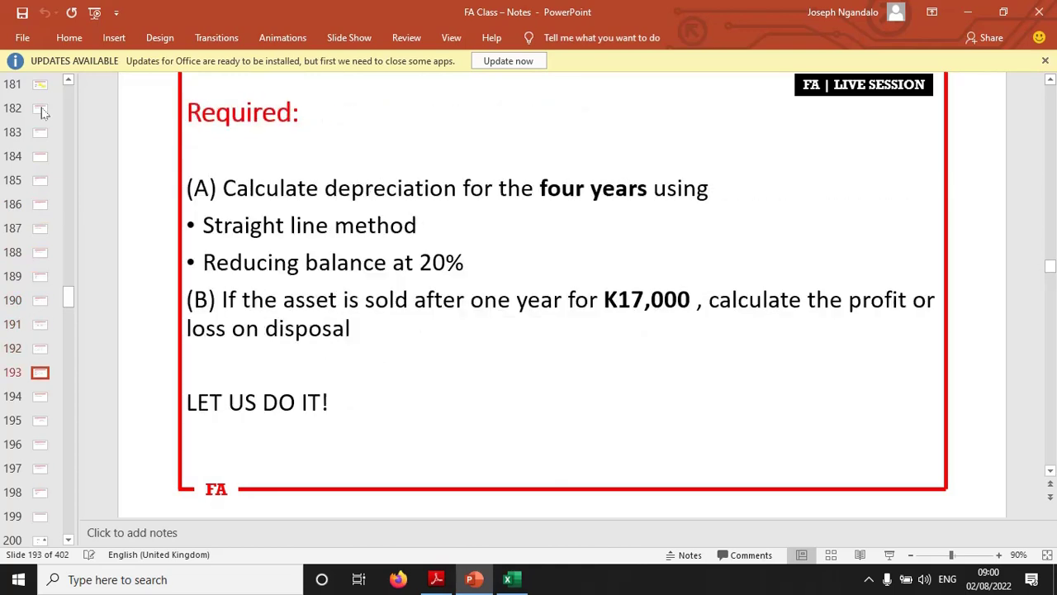
key(Down)
key(Down)
key(Down)
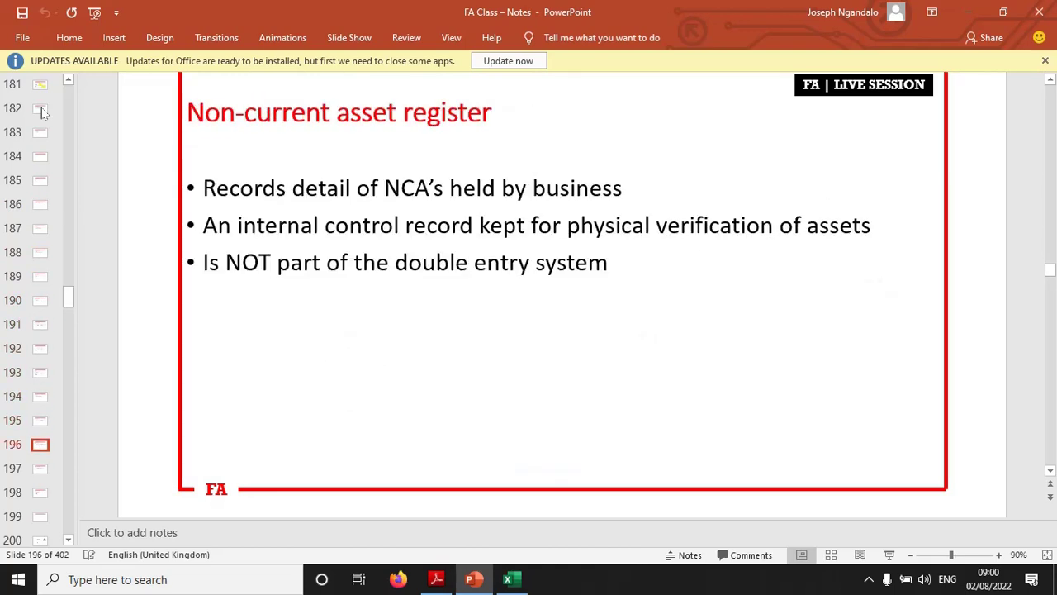
key(Down)
key(Down)
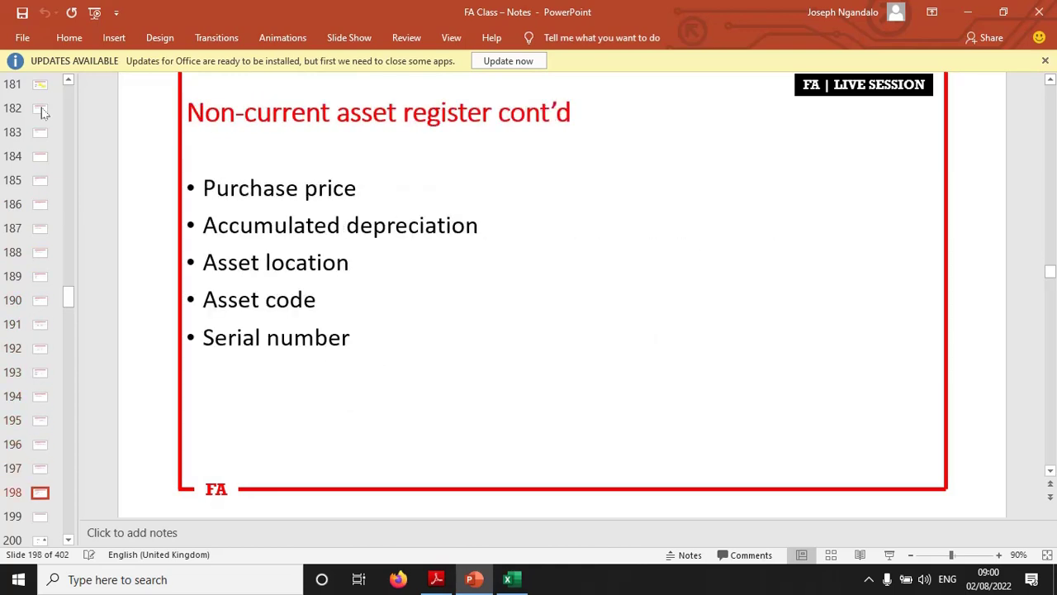
key(Down)
key(Down)
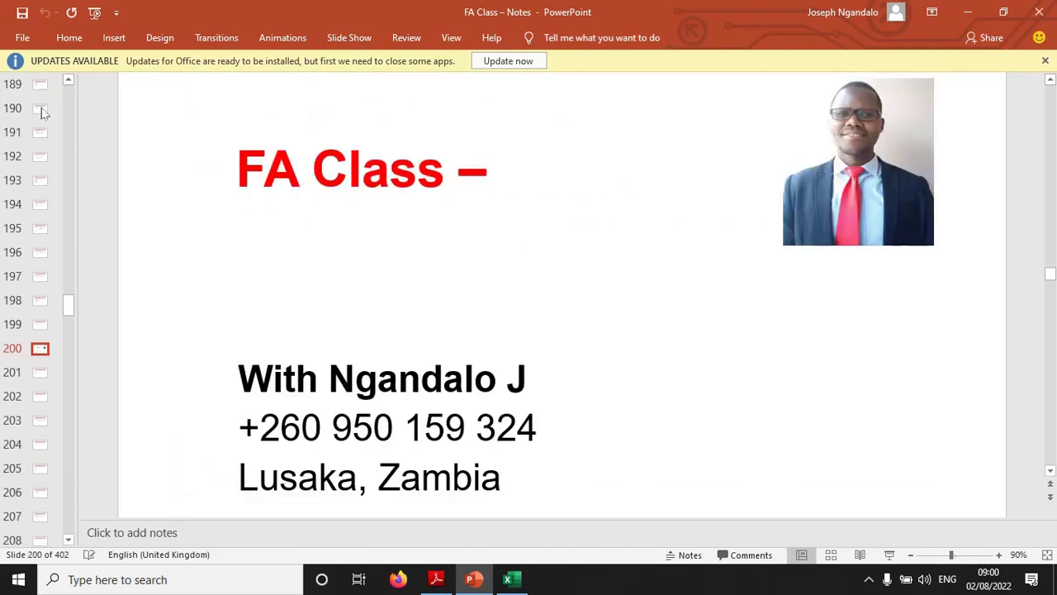
key(Down)
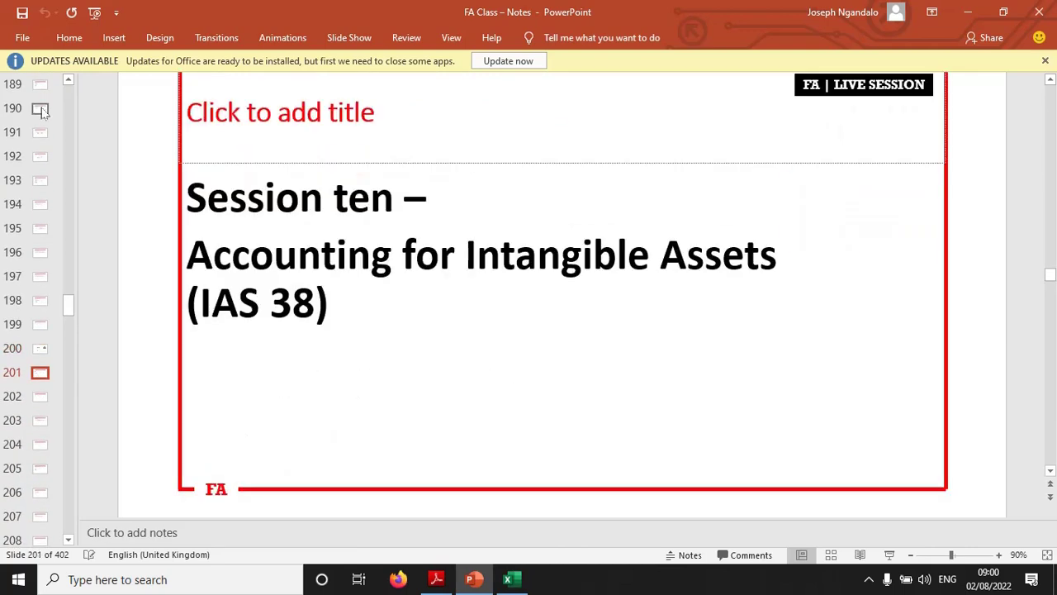
click(889, 554)
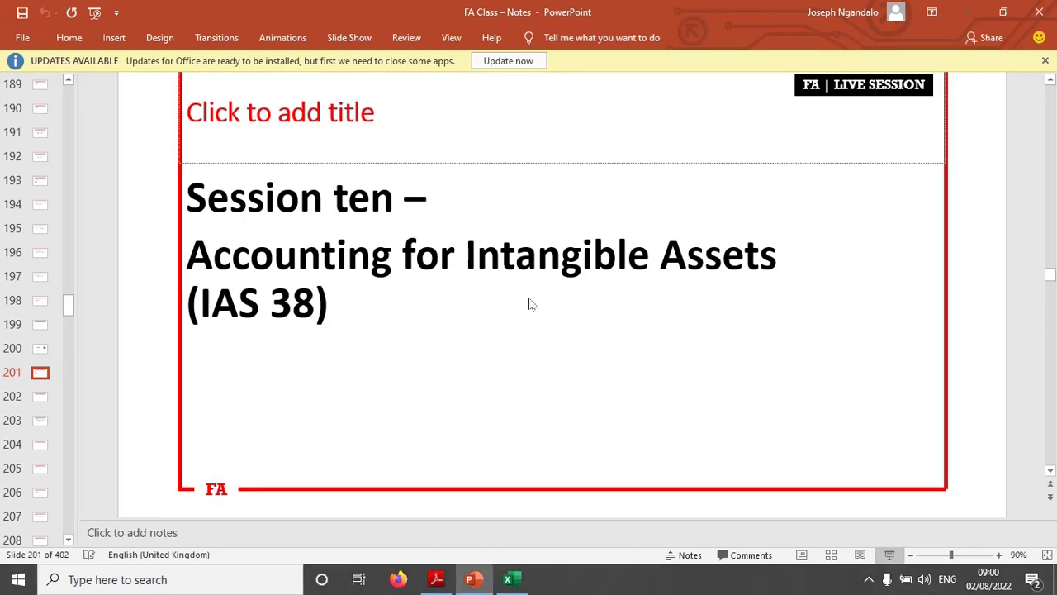